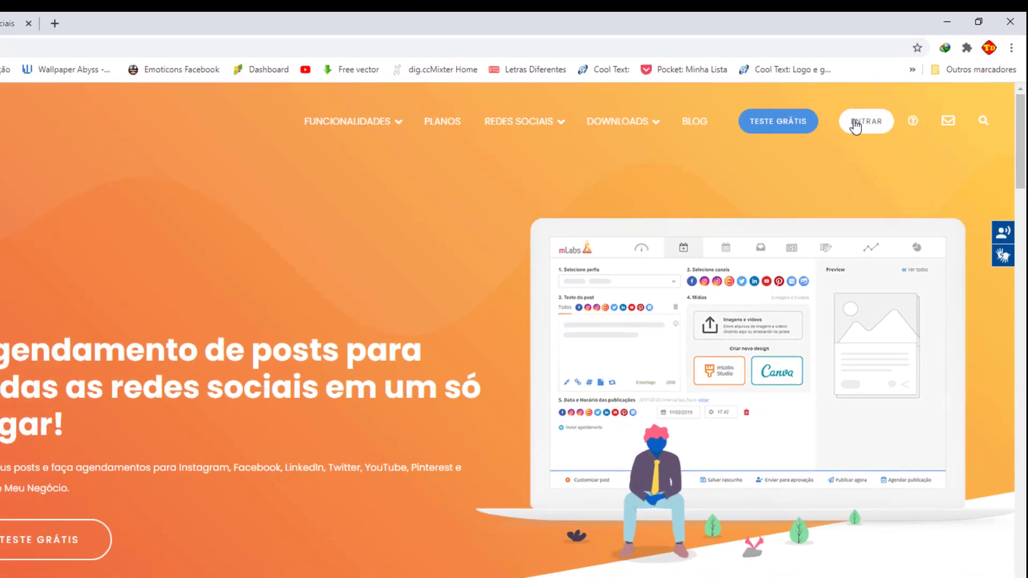
Enter the mLabs account from the website and open the form for scheduling a post
click(840, 123)
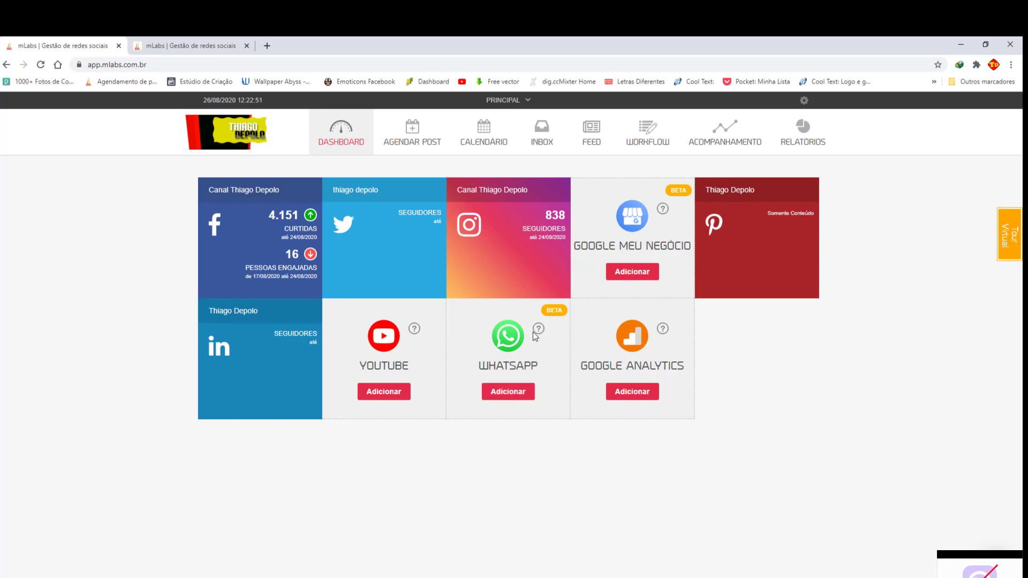
mouse_move(535, 334)
mouse_move(663, 329)
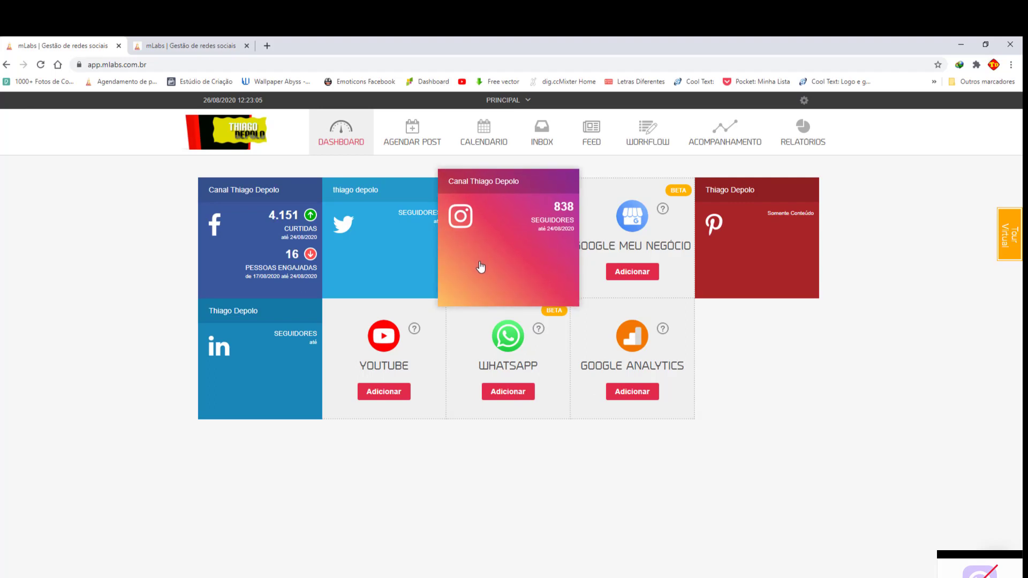
click(392, 143)
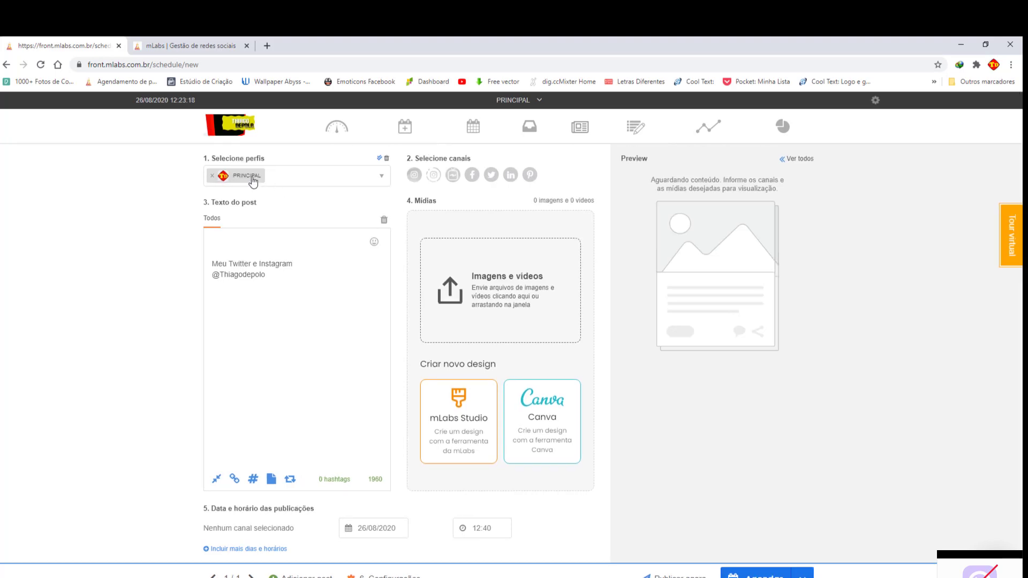
Open the plan management page from the list of profiles
click(526, 100)
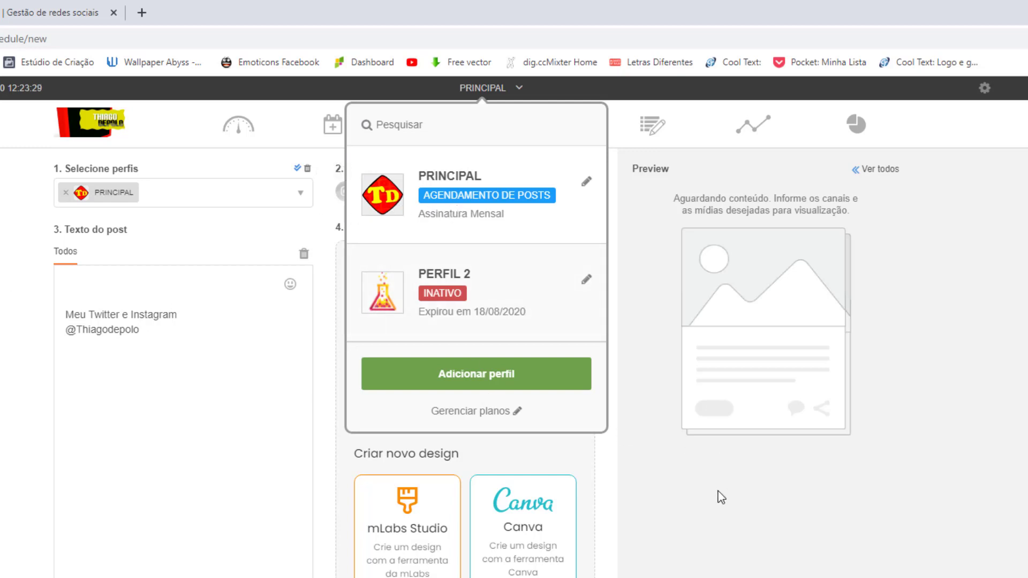
click(447, 411)
click(527, 123)
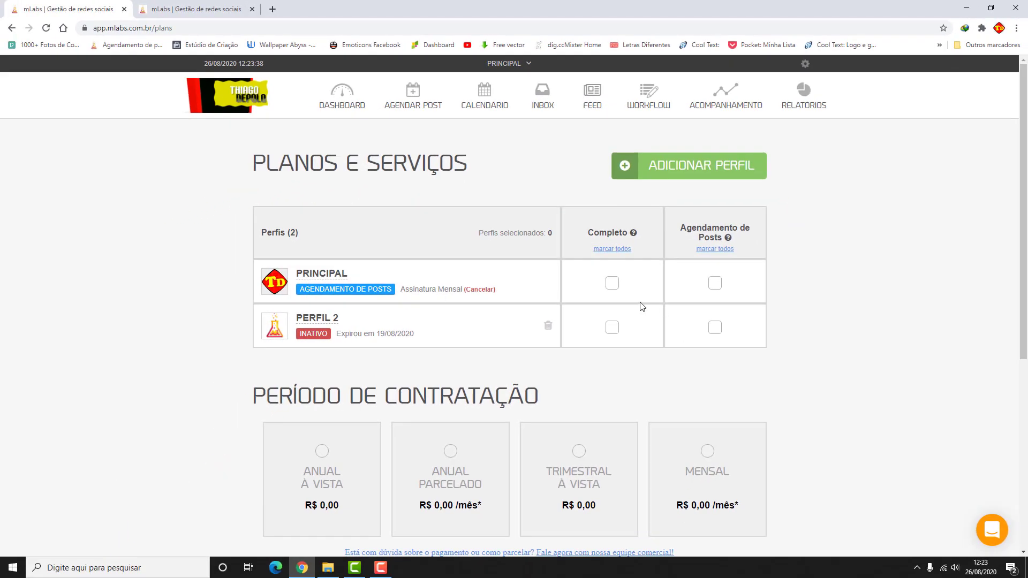
Compare the Completo plan's prices for the PRINCIPAL profile across the annual, instalment, quarterly and monthly contract periods
click(612, 283)
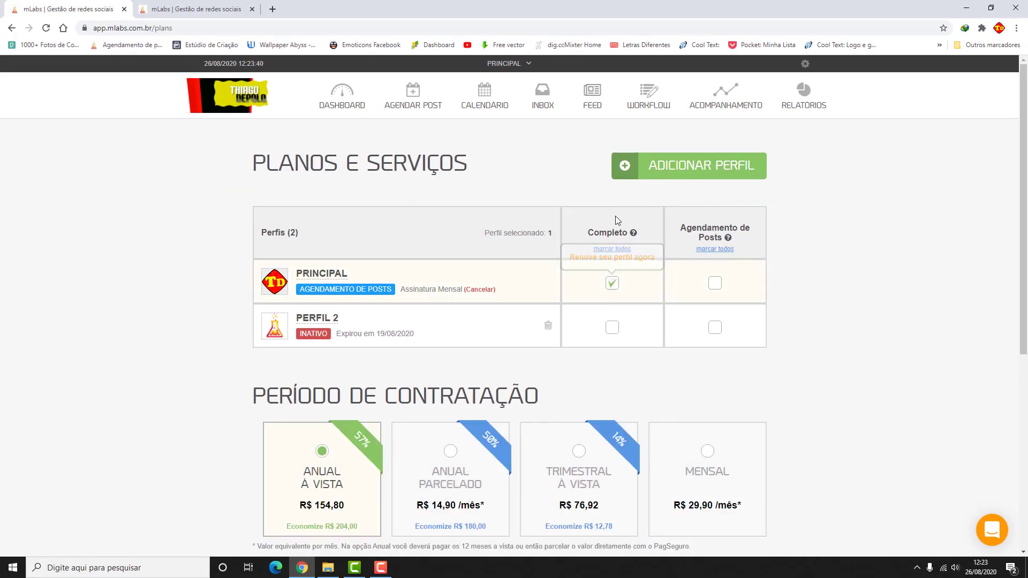
scroll(354, 423, down, 1)
scroll(352, 419, down, 1)
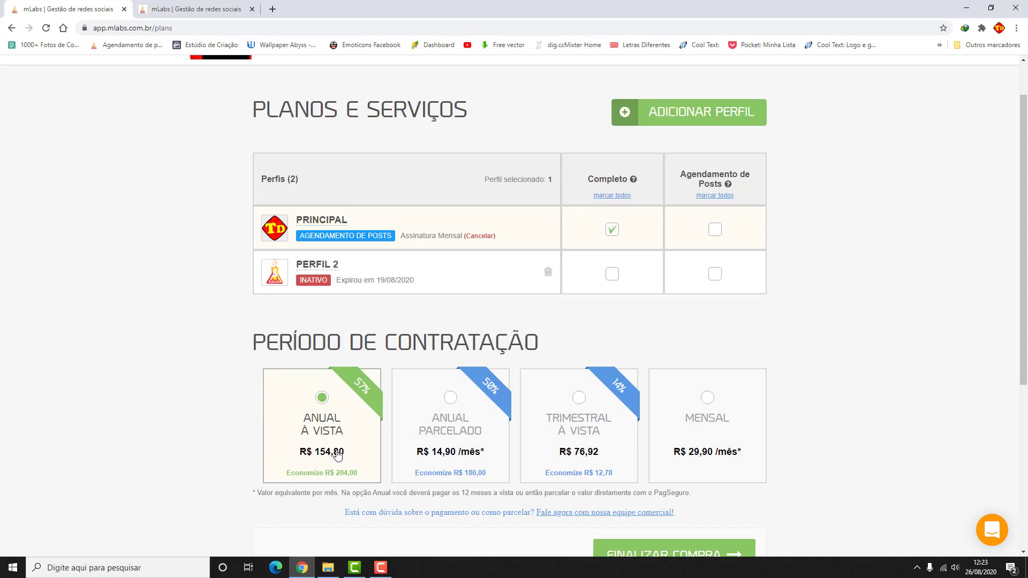
click(455, 431)
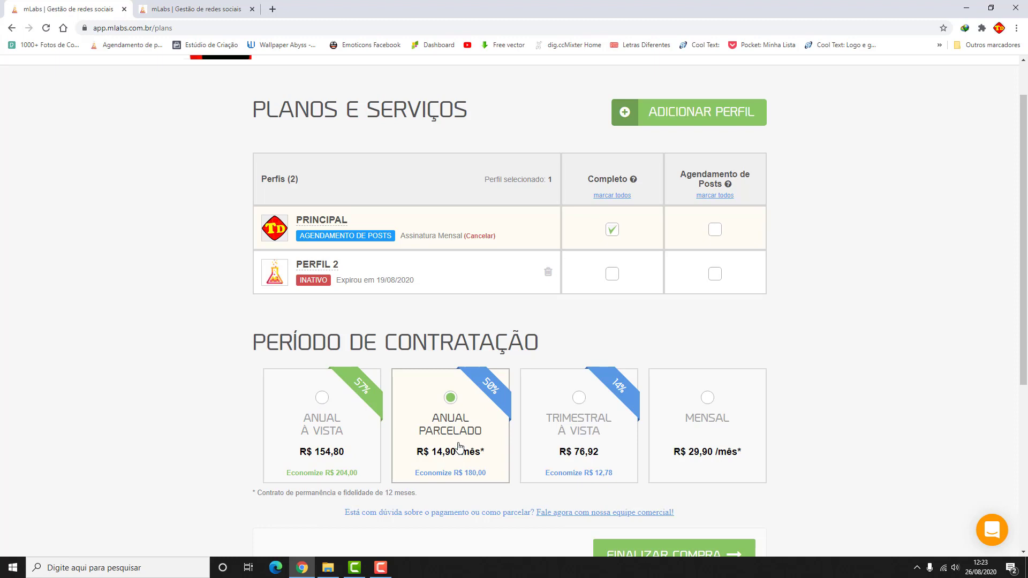
click(587, 396)
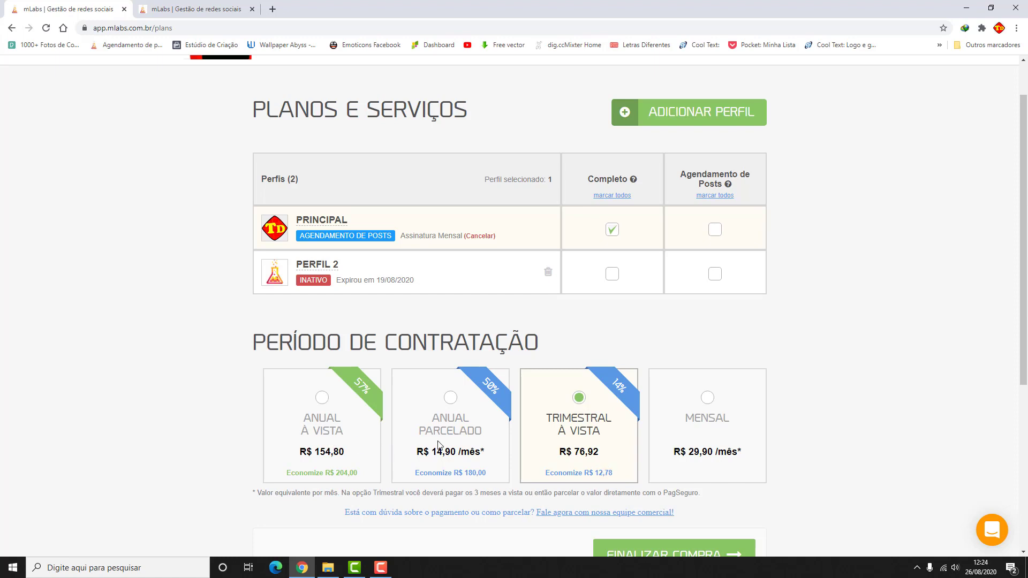
click(708, 397)
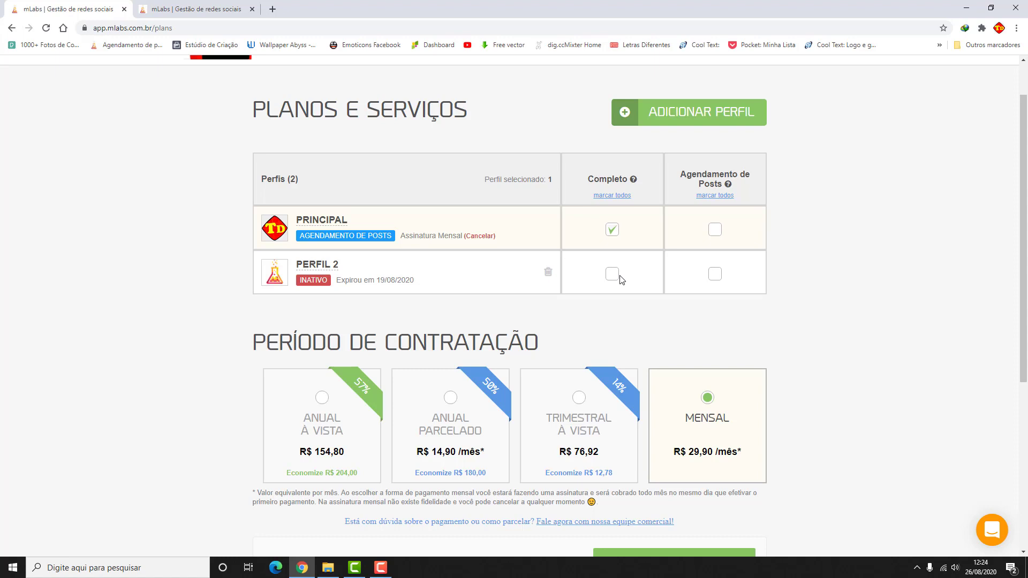
Compare the Agendamento de Posts prices for PRINCIPAL alone and together with PERFIL 2, and return to the post form
click(613, 230)
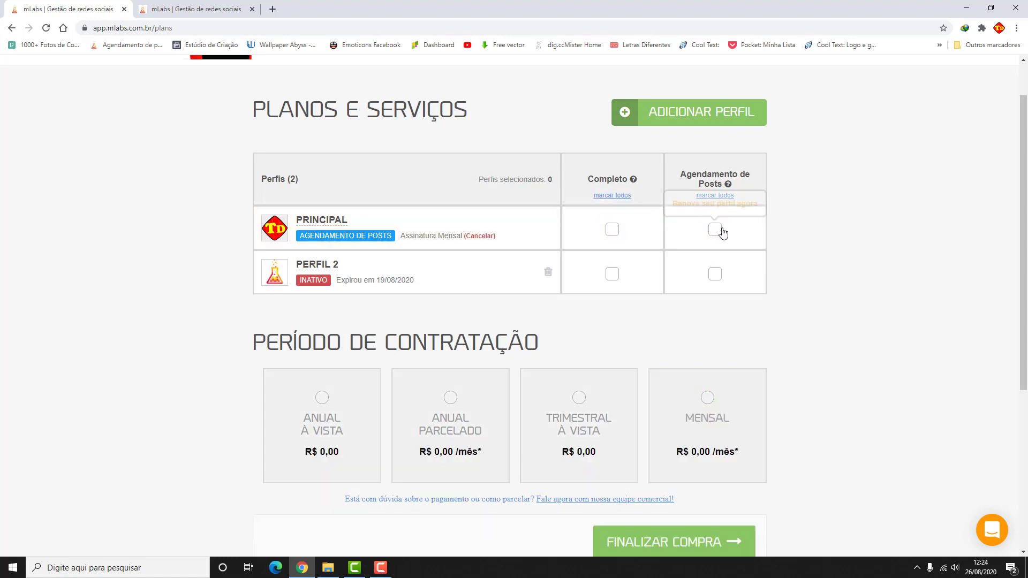
click(716, 227)
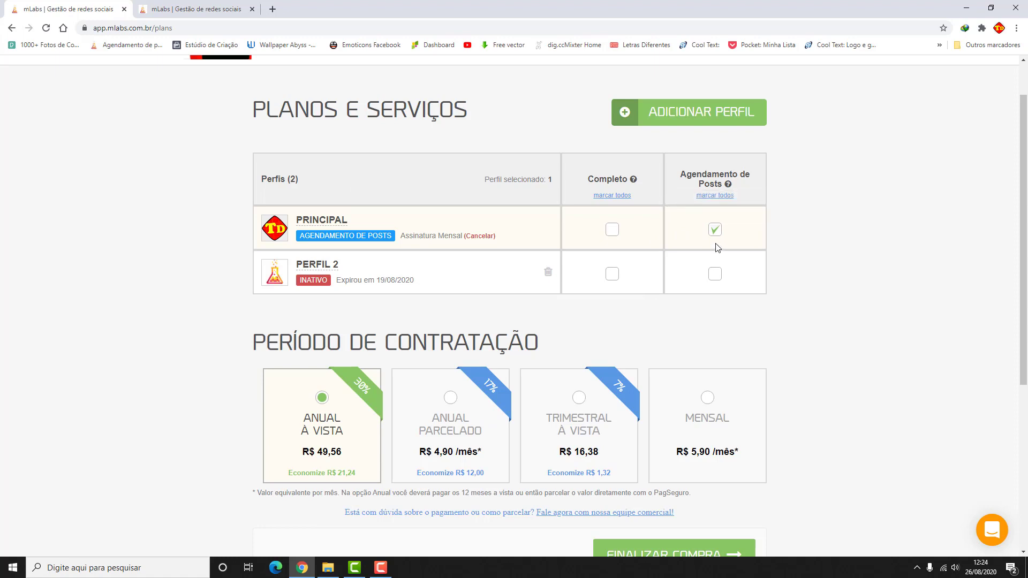
click(716, 274)
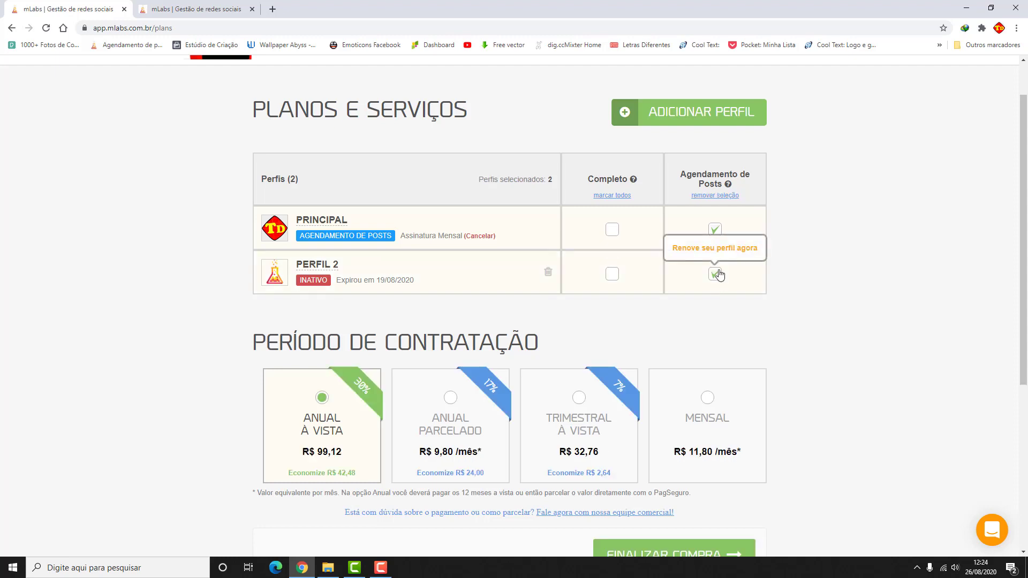
click(713, 276)
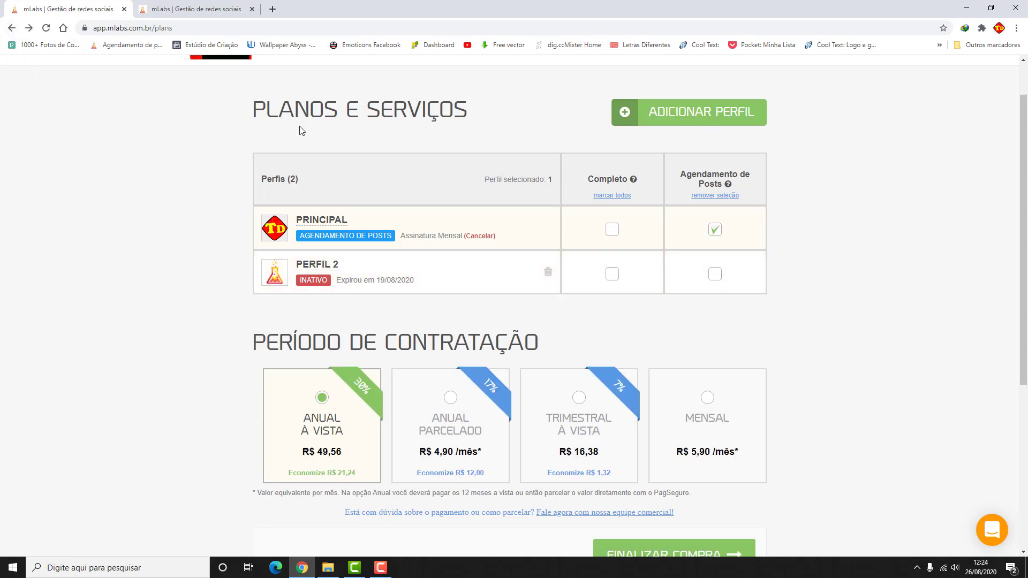
click(12, 27)
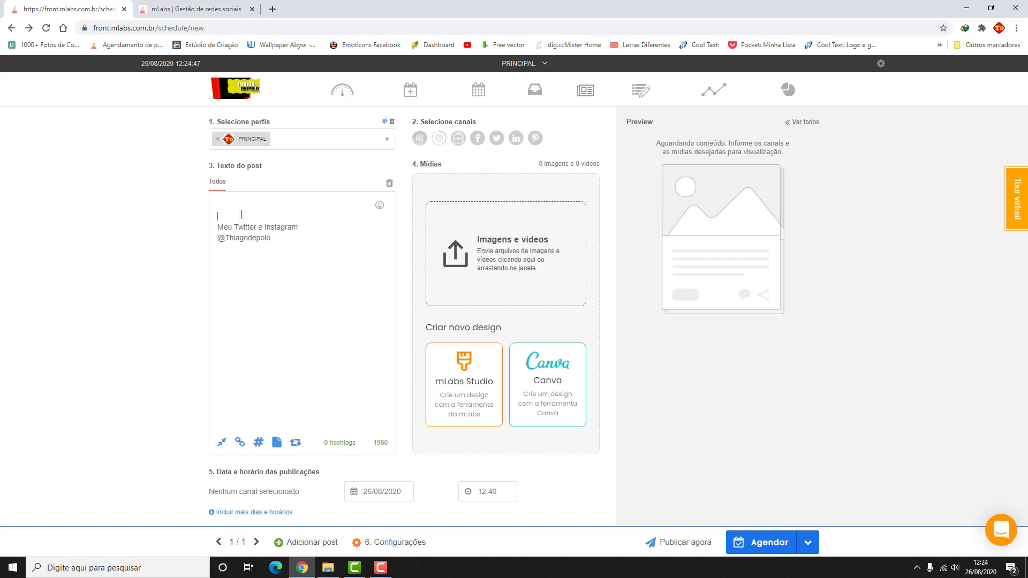
Add the greeting "Boa noite" above the existing Twitter and Instagram signature in the post text
text(N)
text(oa )
text(noite)
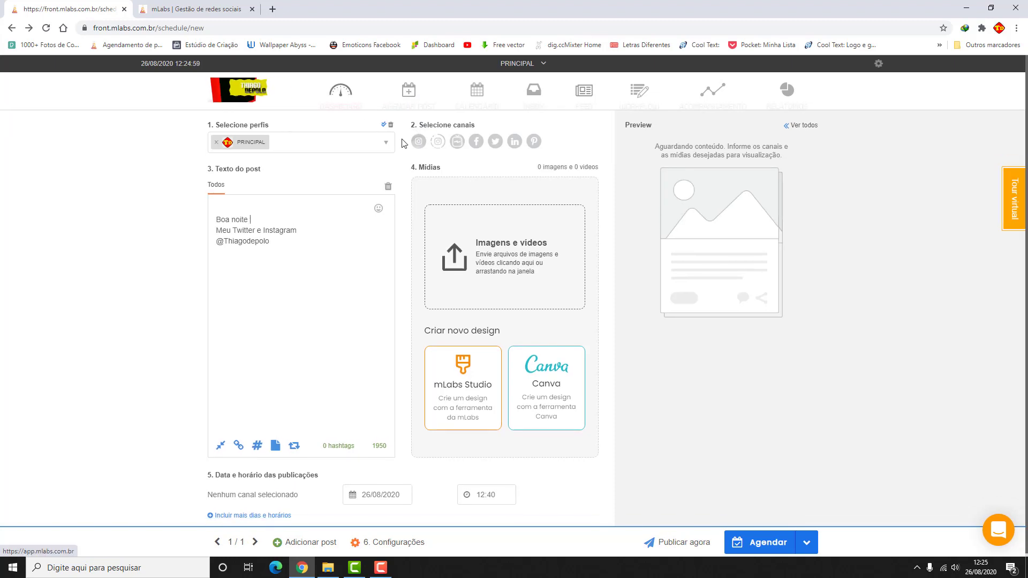
Select Instagram, Instagram Stories, Facebook, Twitter, LinkedIn and Pinterest as the channels for the post
click(419, 140)
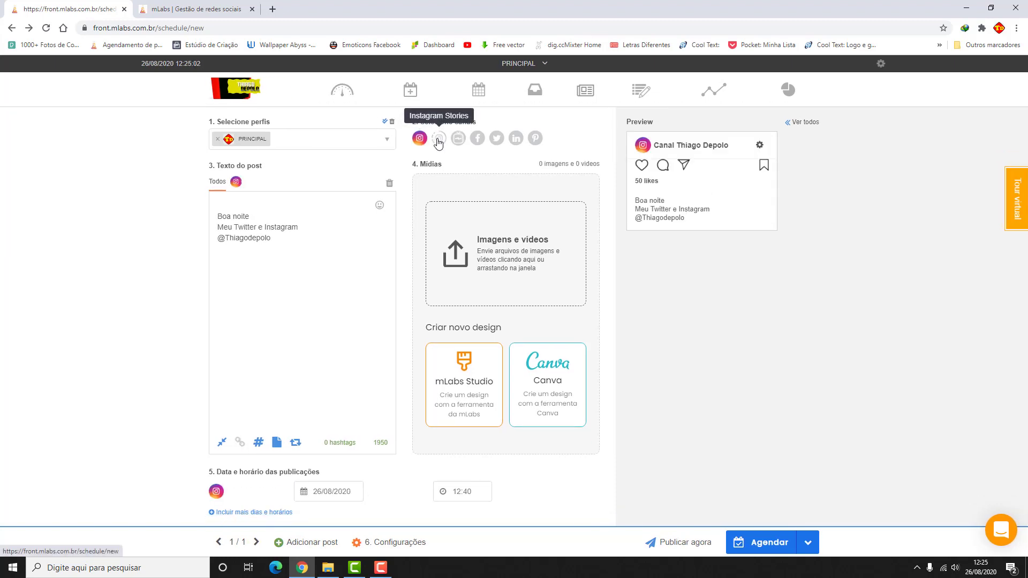
click(438, 141)
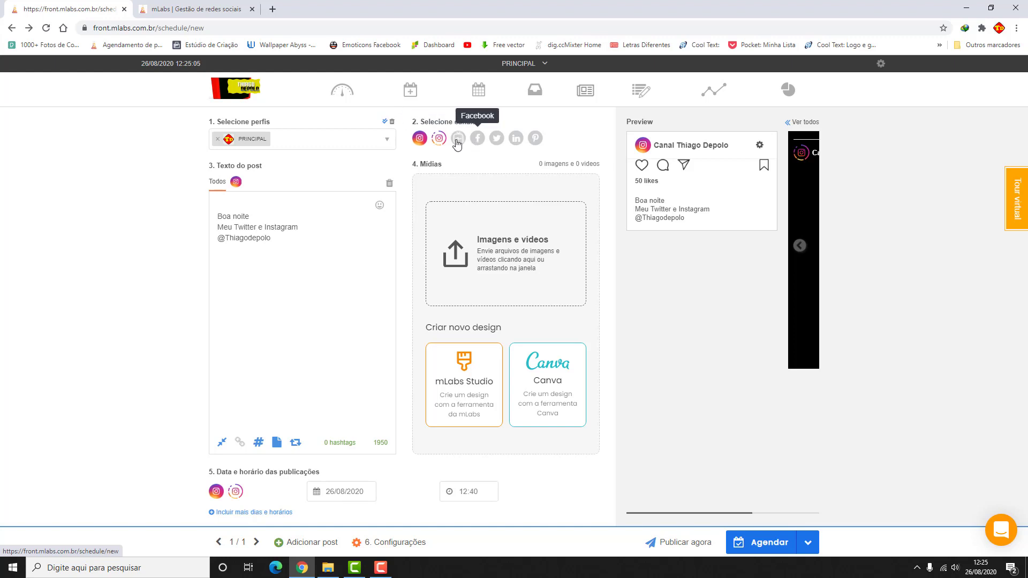
click(479, 140)
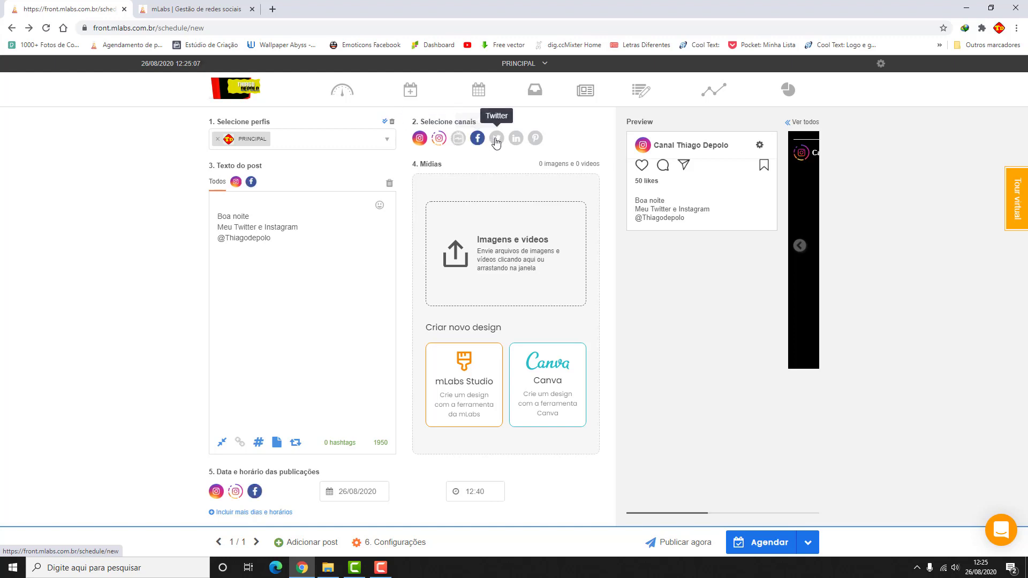
click(497, 140)
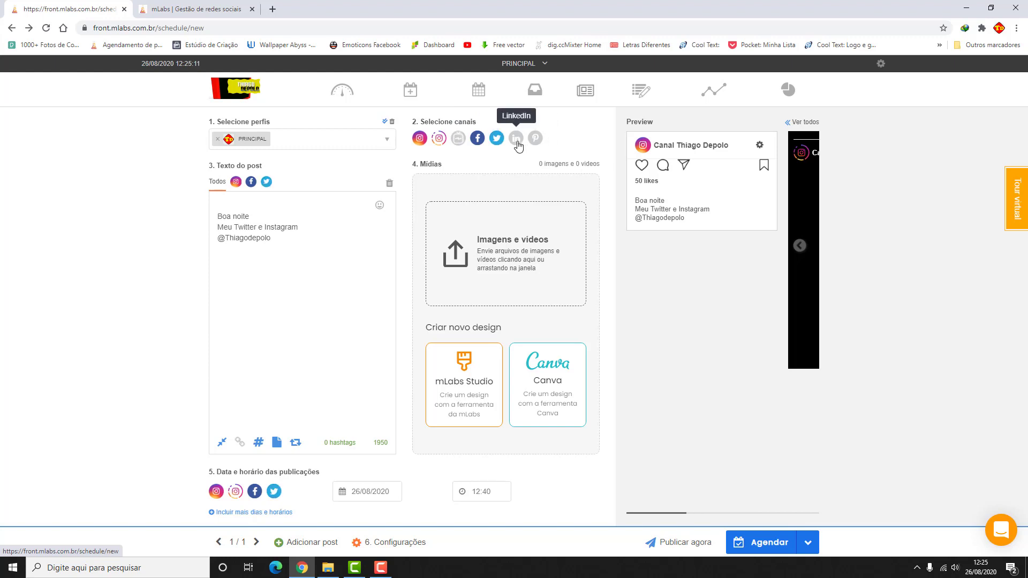
click(517, 140)
click(536, 139)
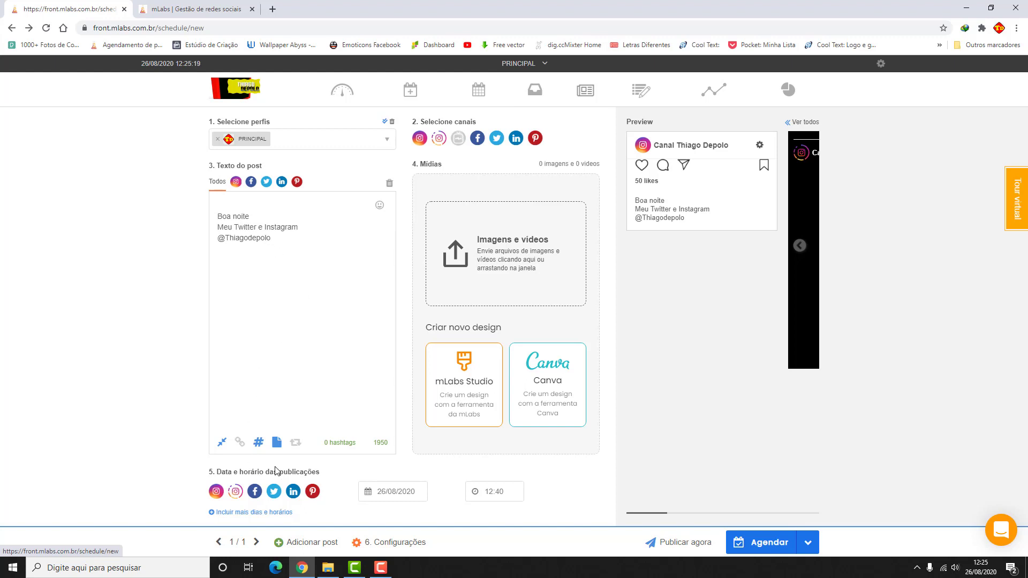
click(506, 250)
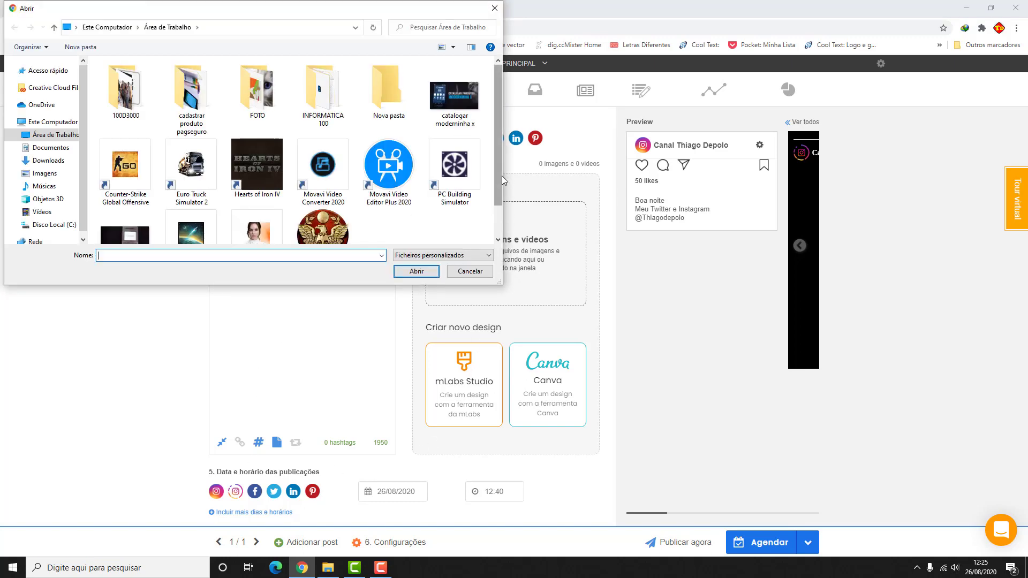
scroll(500, 177, down, 2)
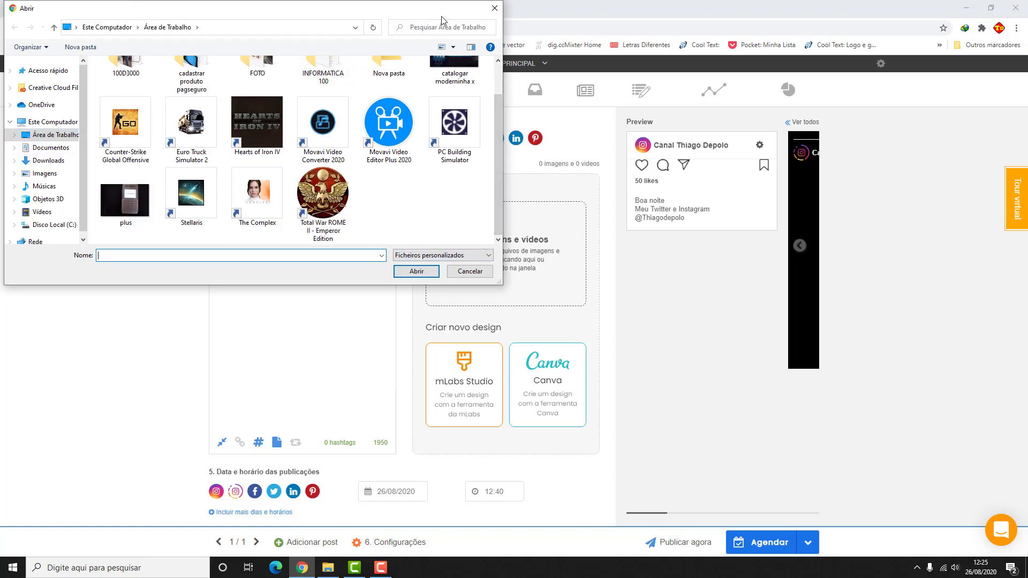
click(494, 8)
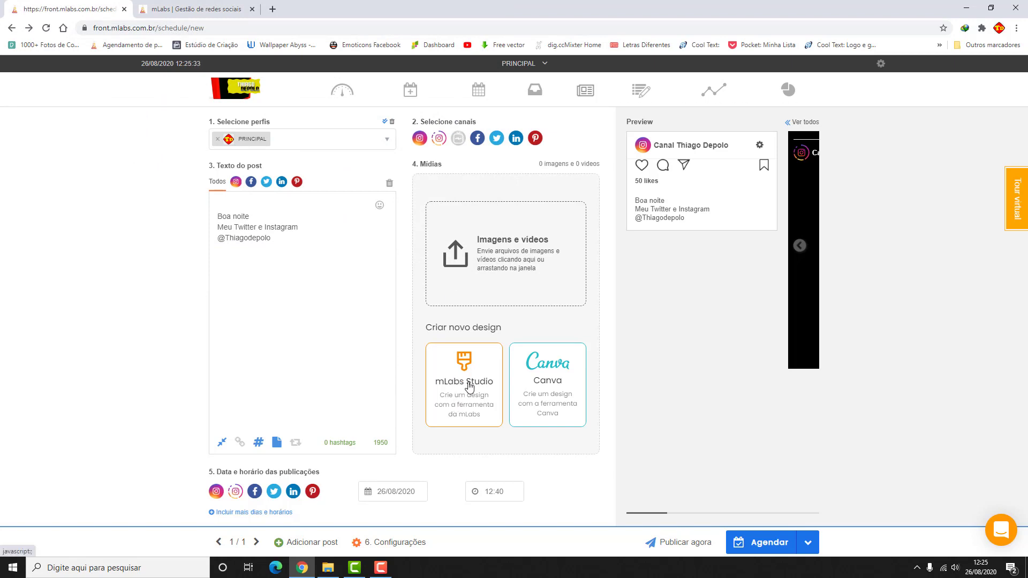
Start a new Canva design for Instagram in the Stories format, 1080 x 1920
click(558, 393)
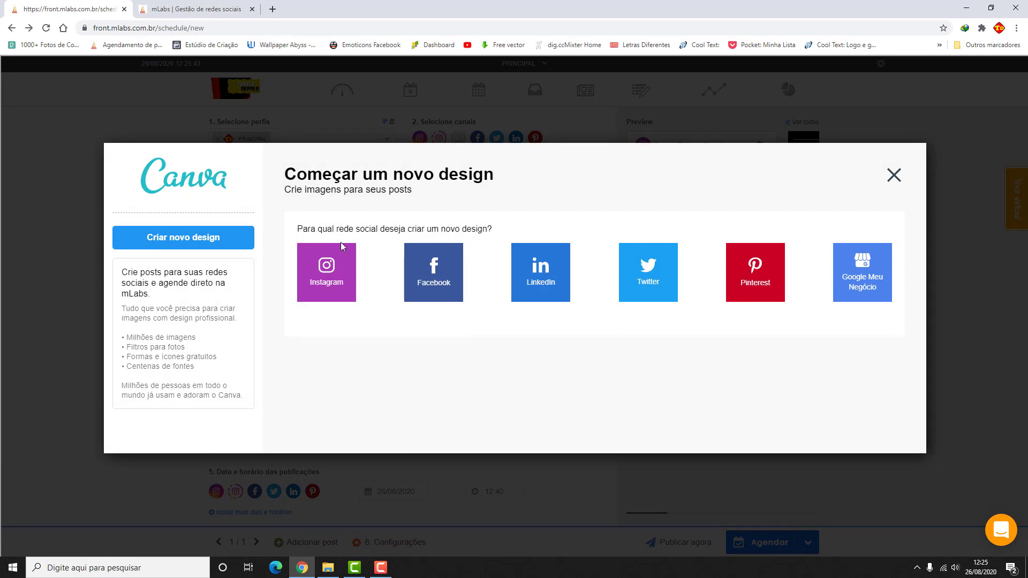
click(337, 262)
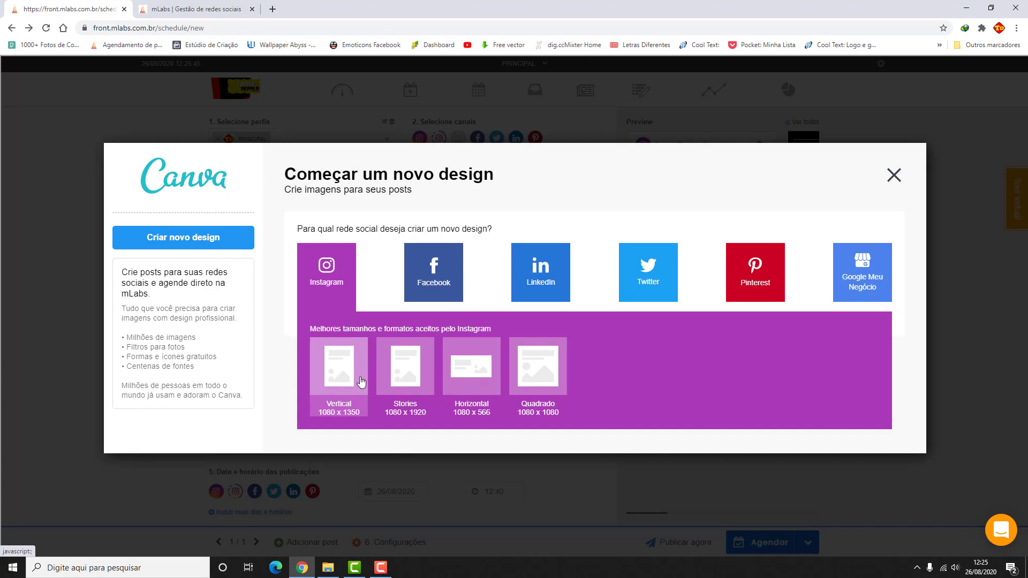
click(398, 381)
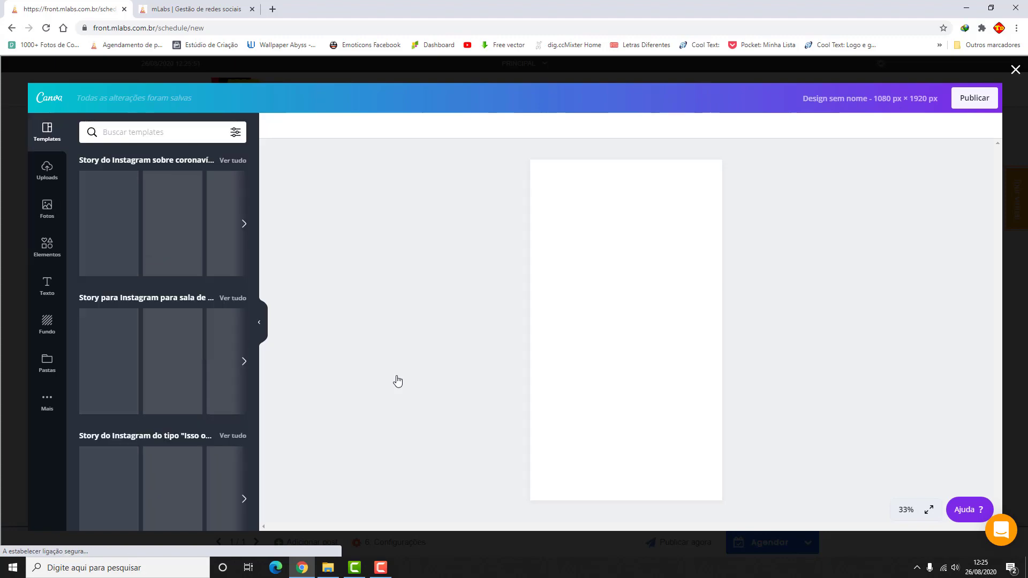
Apply the "Working from Home" cover page of the Blue and White Illustrative Covid-19 Work from Home Tips Instagram Story template
scroll(174, 198, down, 7)
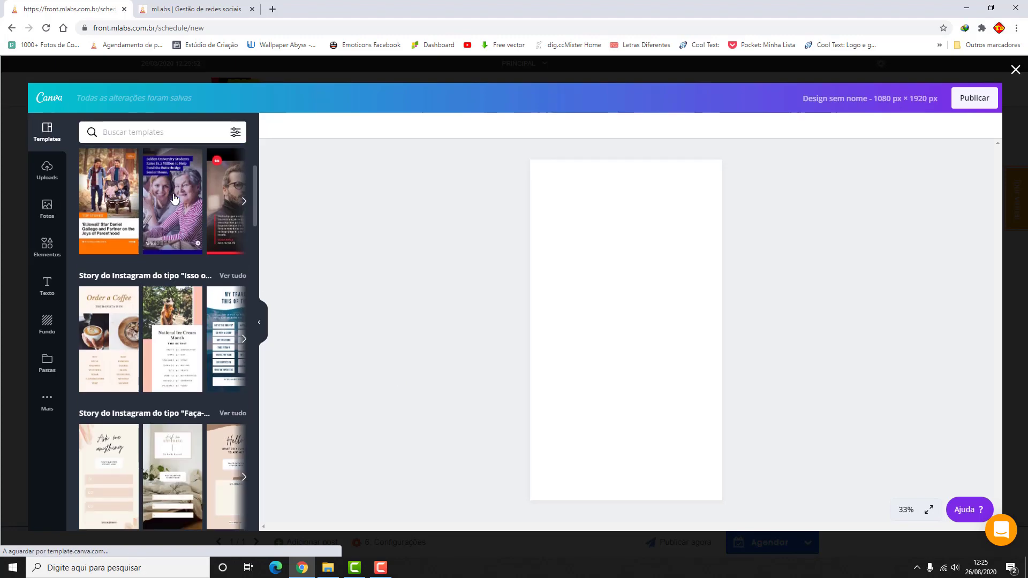
scroll(174, 198, up, 5)
scroll(172, 201, up, 2)
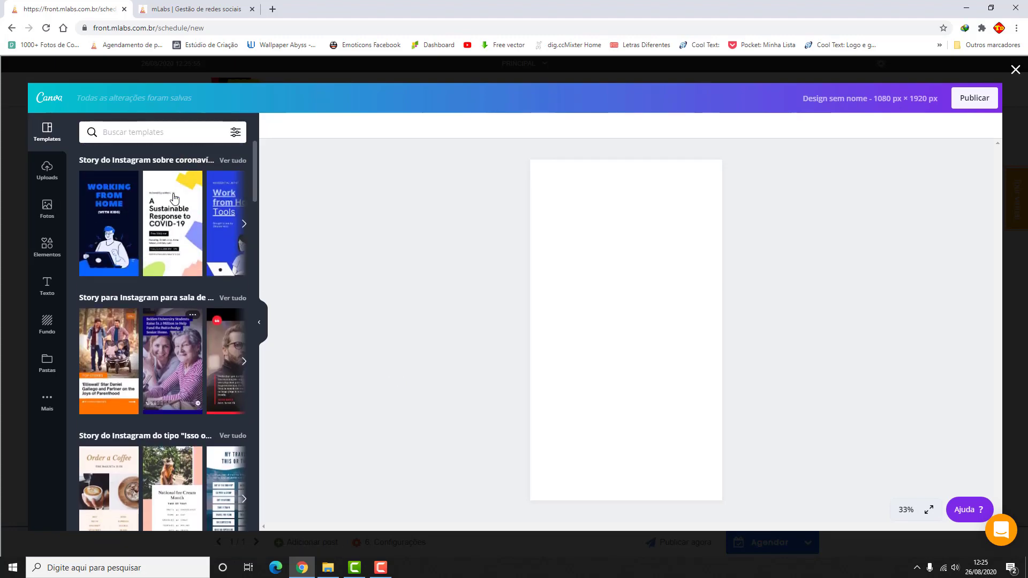
click(102, 237)
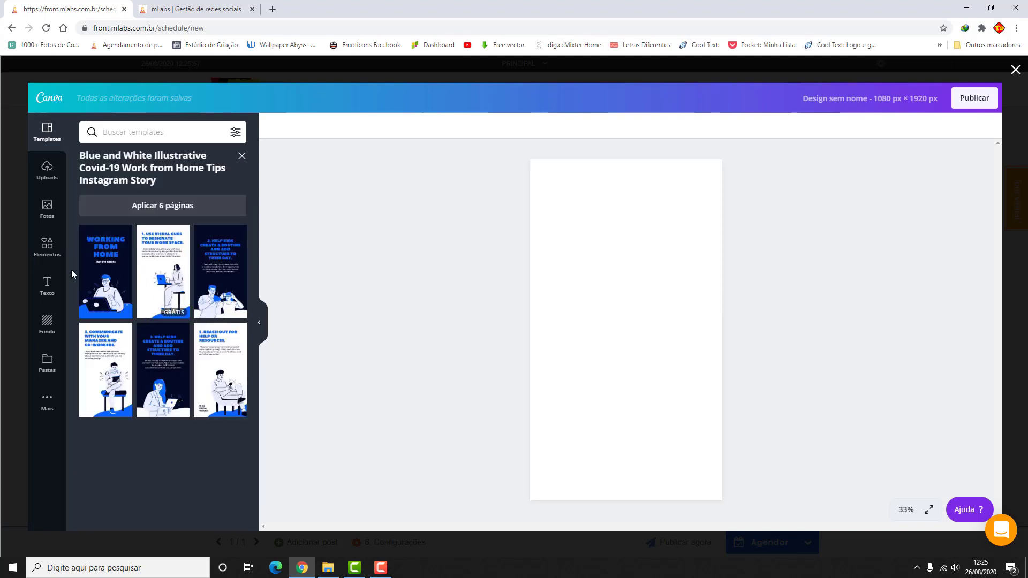
click(100, 268)
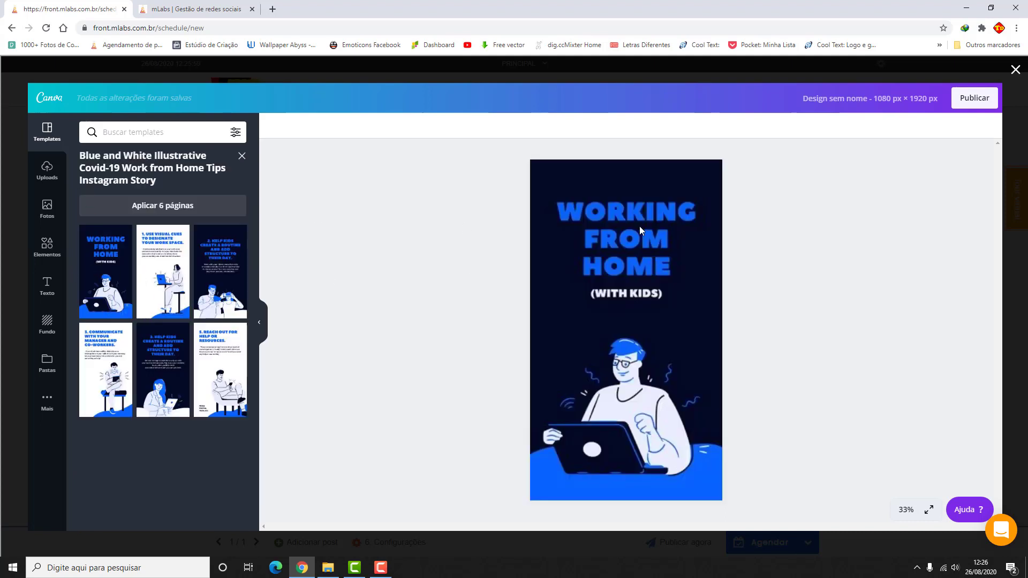
Replace the design's "WORKING FROM HOME" heading with "BOA NOITE"
click(640, 226)
drag(669, 269, 557, 199)
text(B)
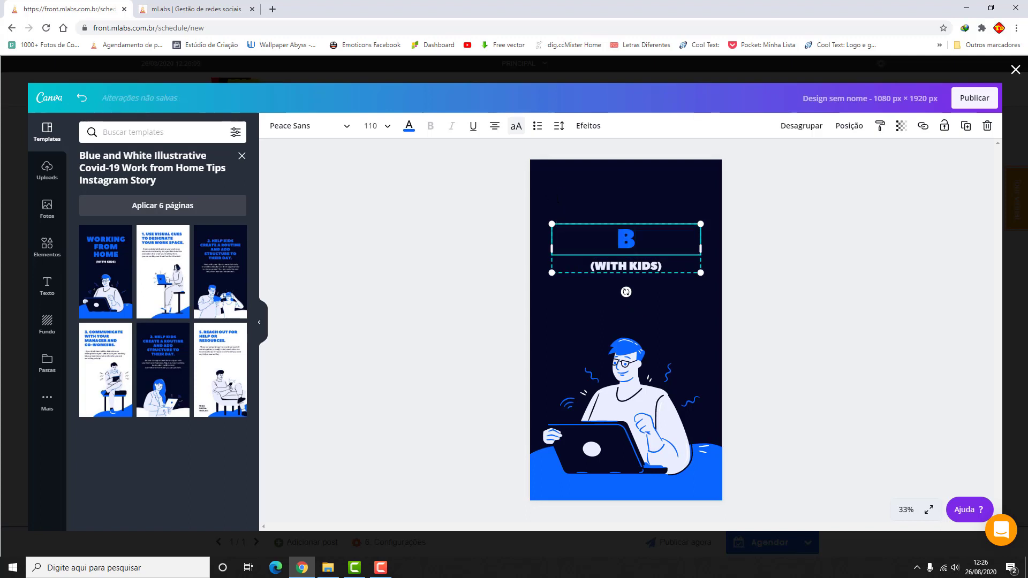
text(OA NOITE)
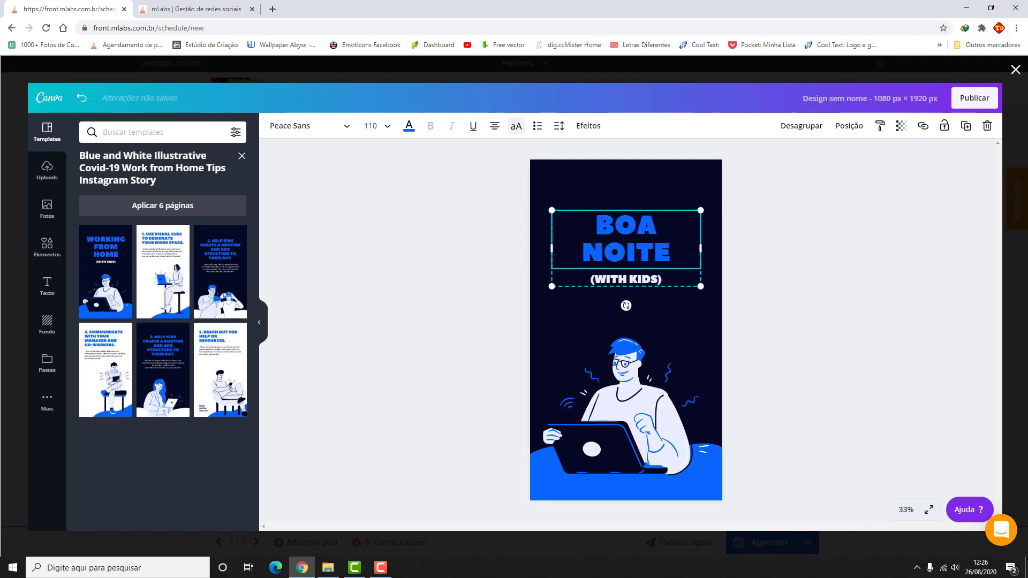
Replace the design's "(WITH KIDS)" subtitle with the creator's full name
click(667, 274)
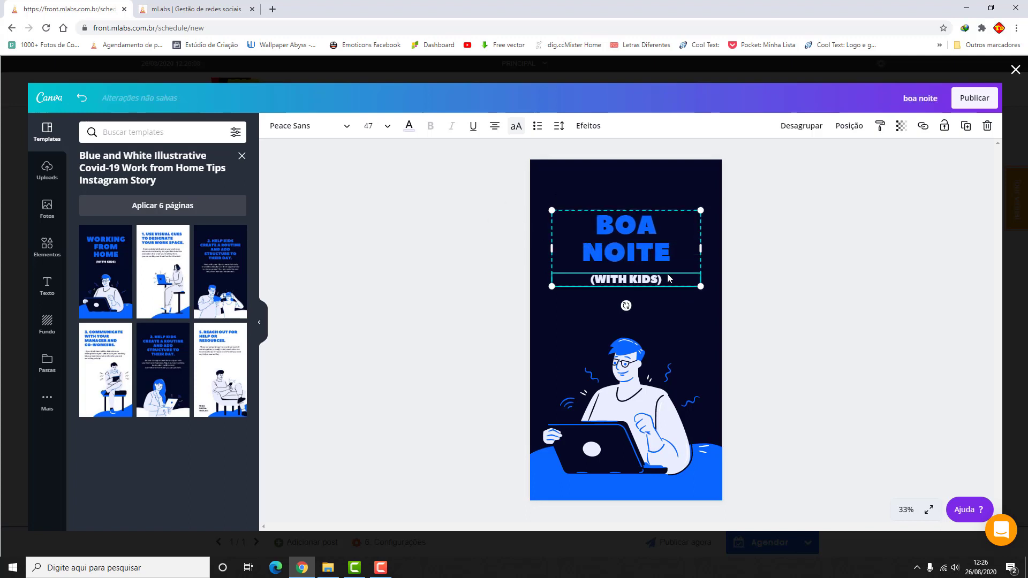
drag(666, 278, 589, 279)
text(TH)
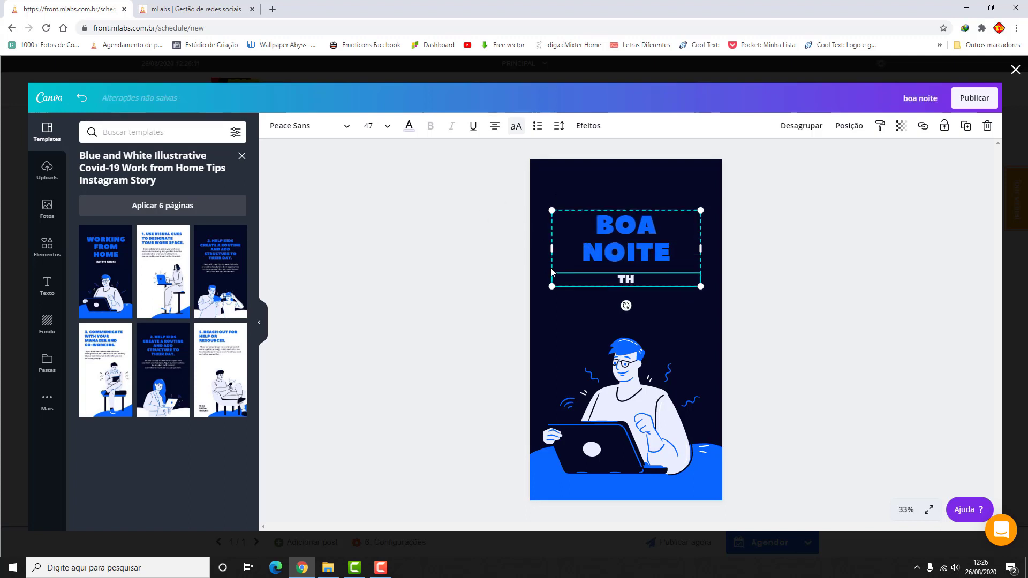
text(IAGO DPEOLO)
key(BackSpace)
key(BackSpace)
key(BackSpace)
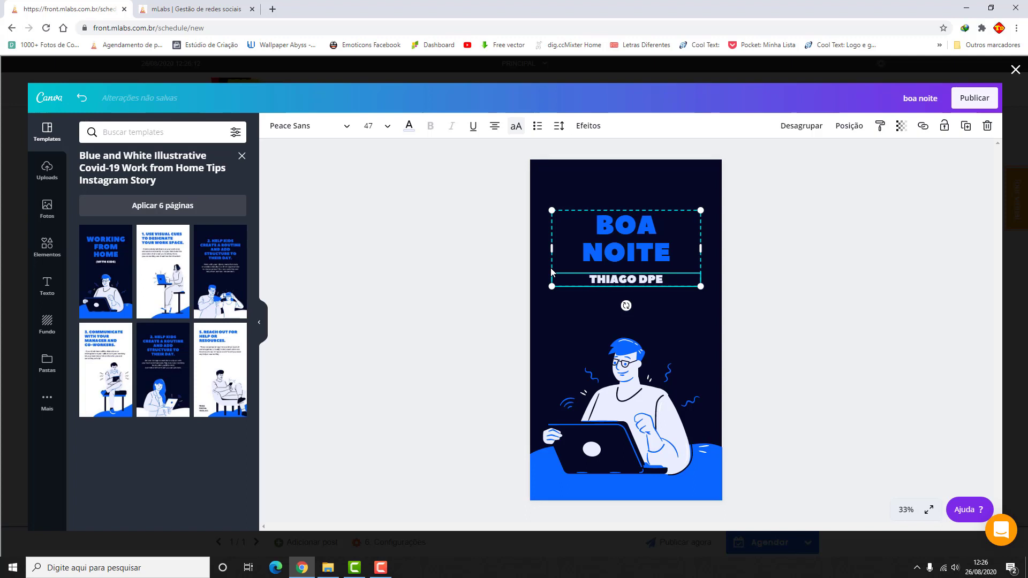
key(BackSpace)
key(BackSpace)
text(EPOLO)
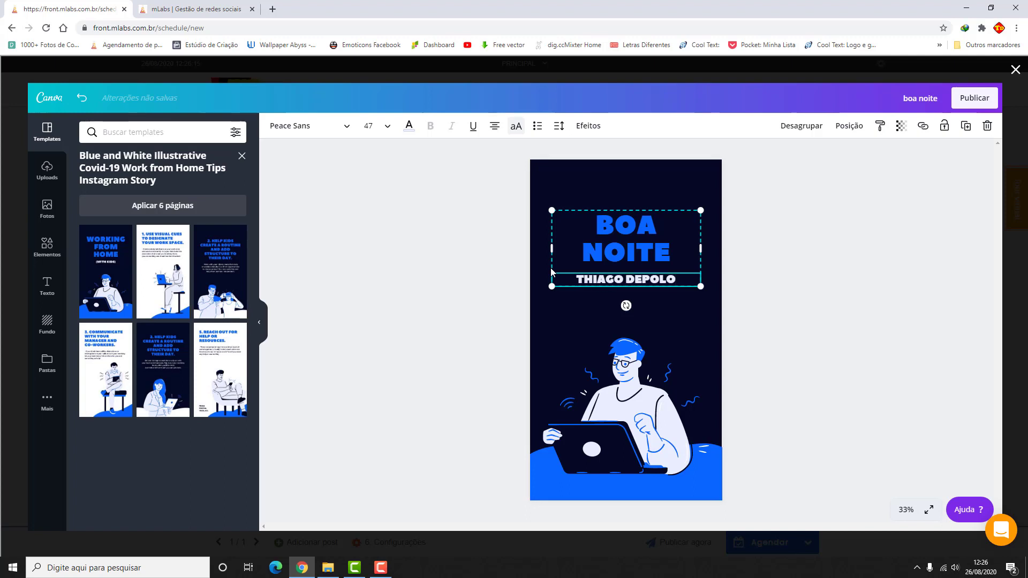
Publish the finished Canva design to the post's media and look through the channel previews as far as Pinterest
click(973, 98)
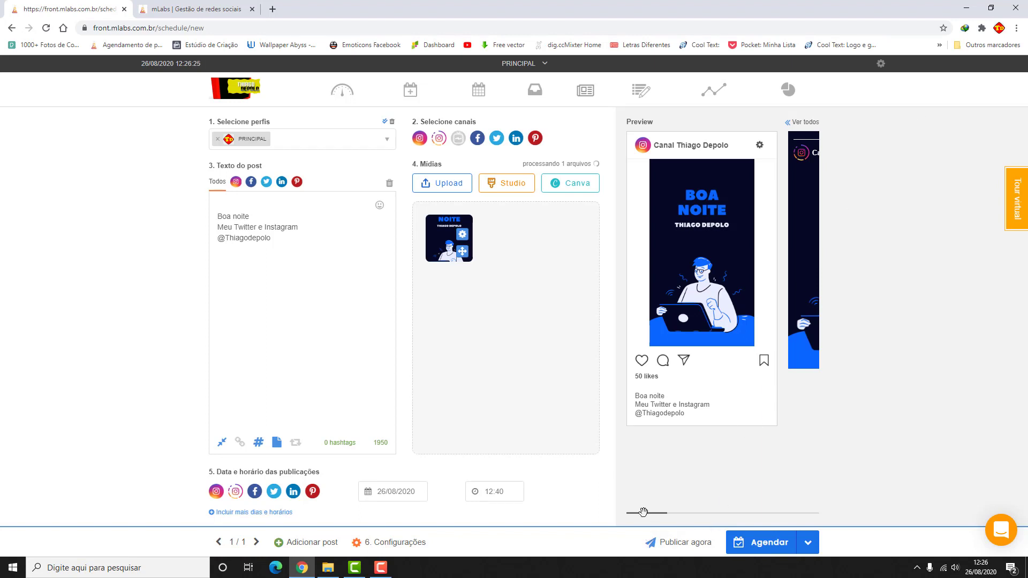
drag(643, 512, 821, 484)
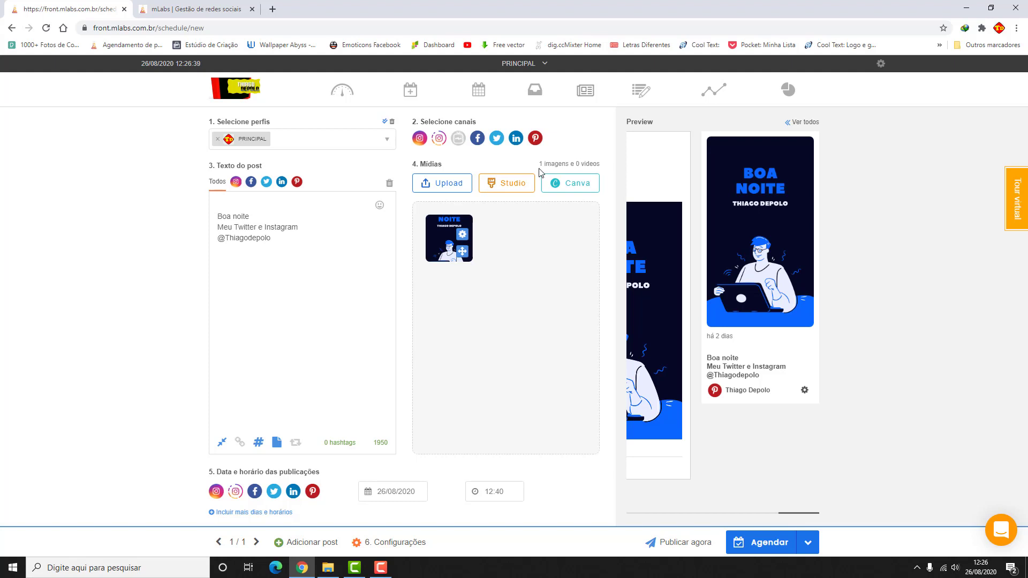
click(258, 444)
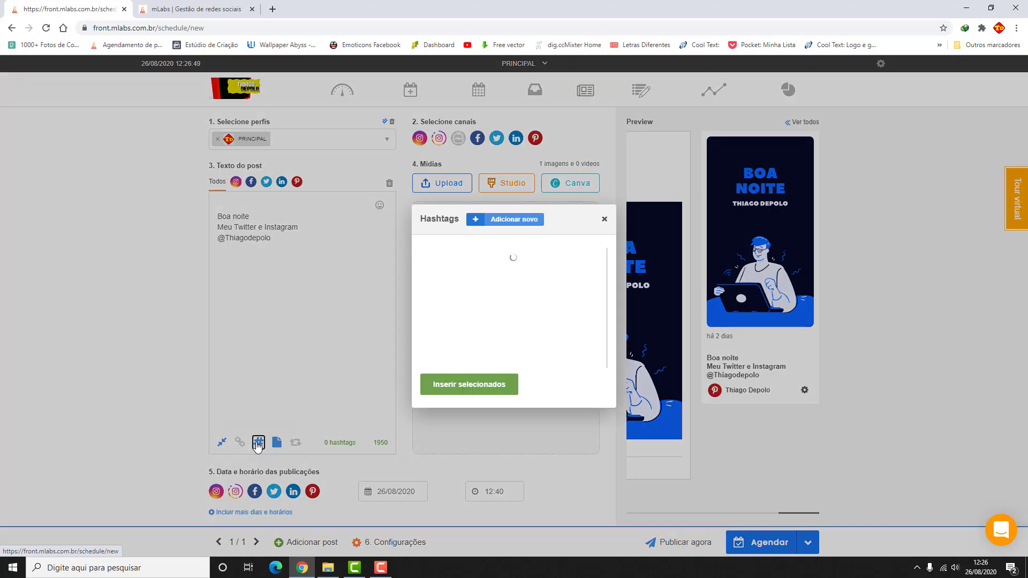
click(477, 227)
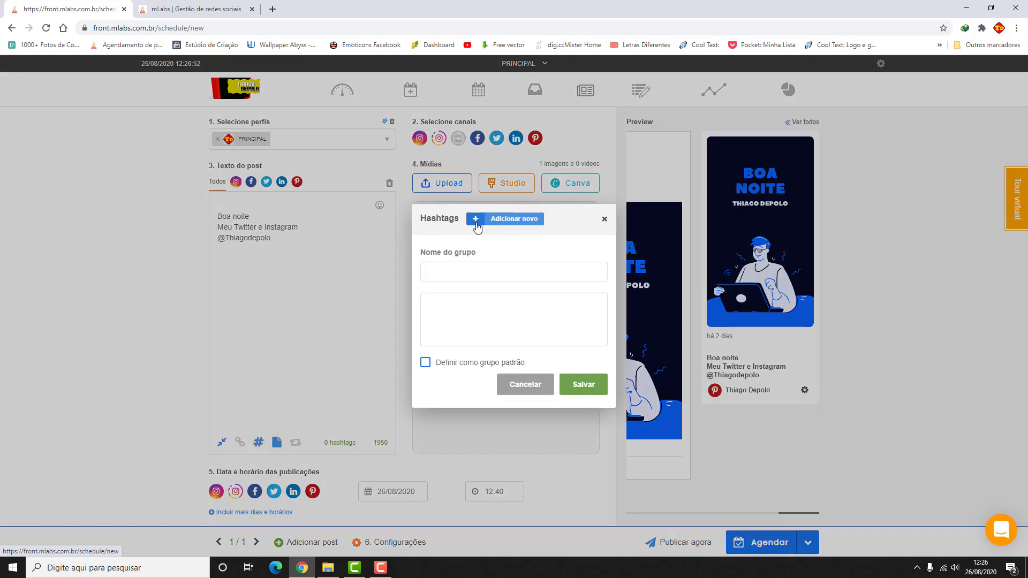
click(453, 273)
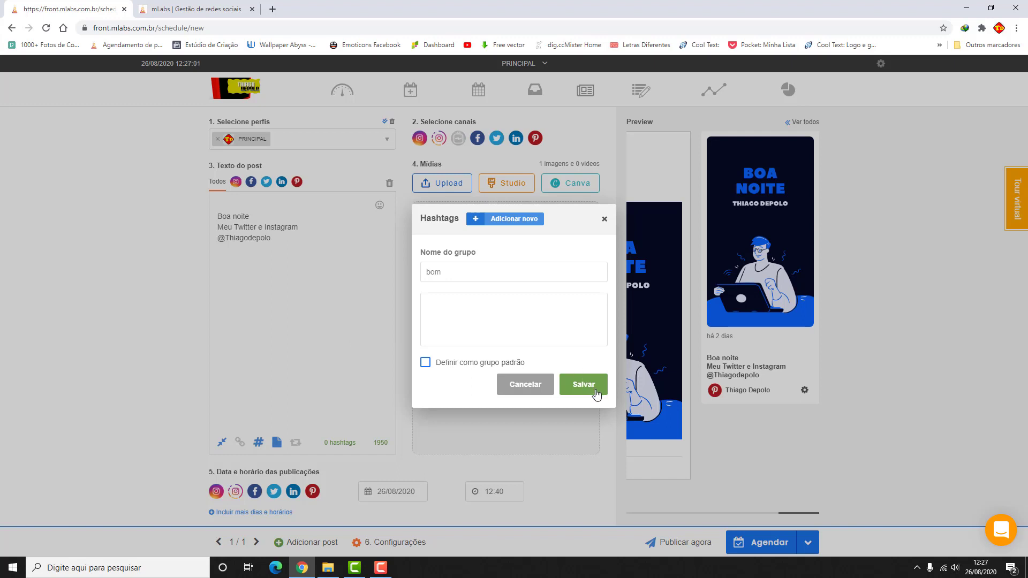
click(603, 220)
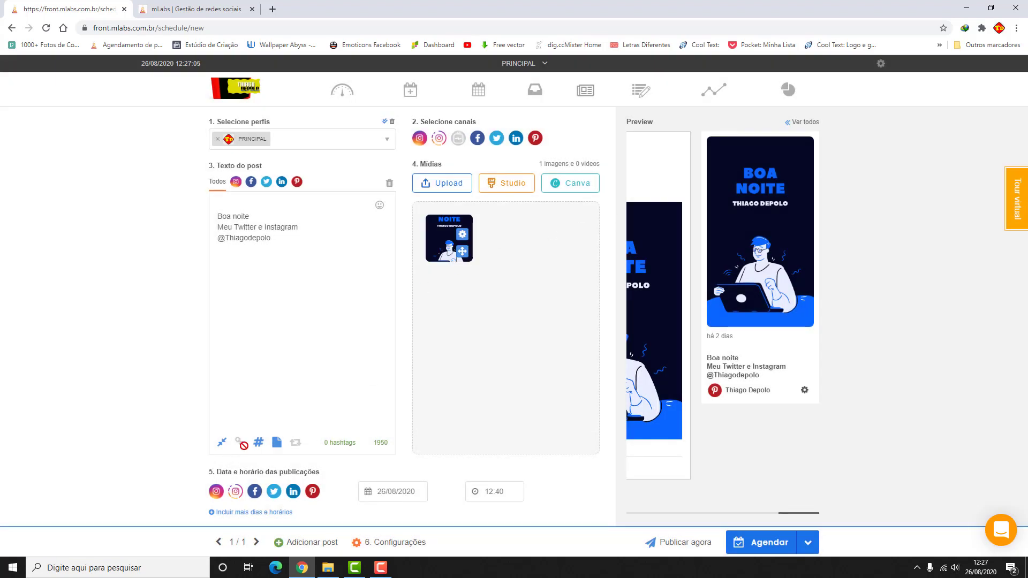
Insert the saved "pagseguro" hashtag group into the post, placing it in the first comment for the Instagram Feed
click(258, 442)
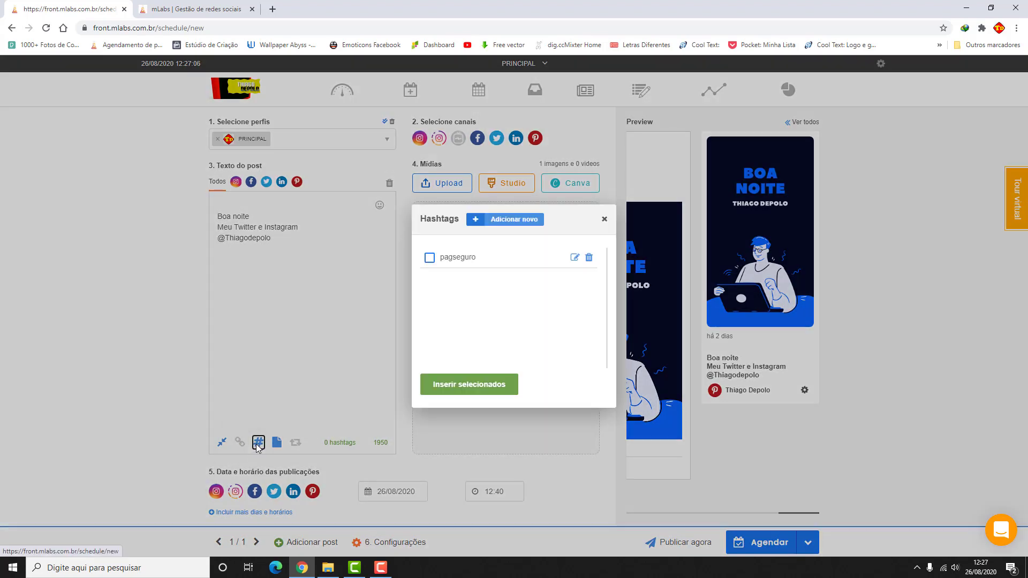
click(430, 259)
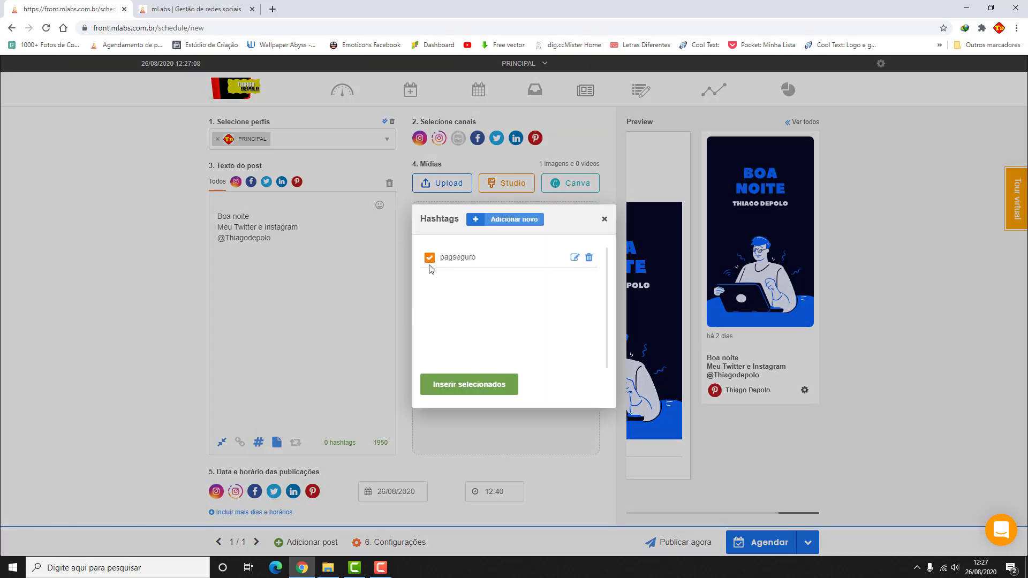
click(477, 390)
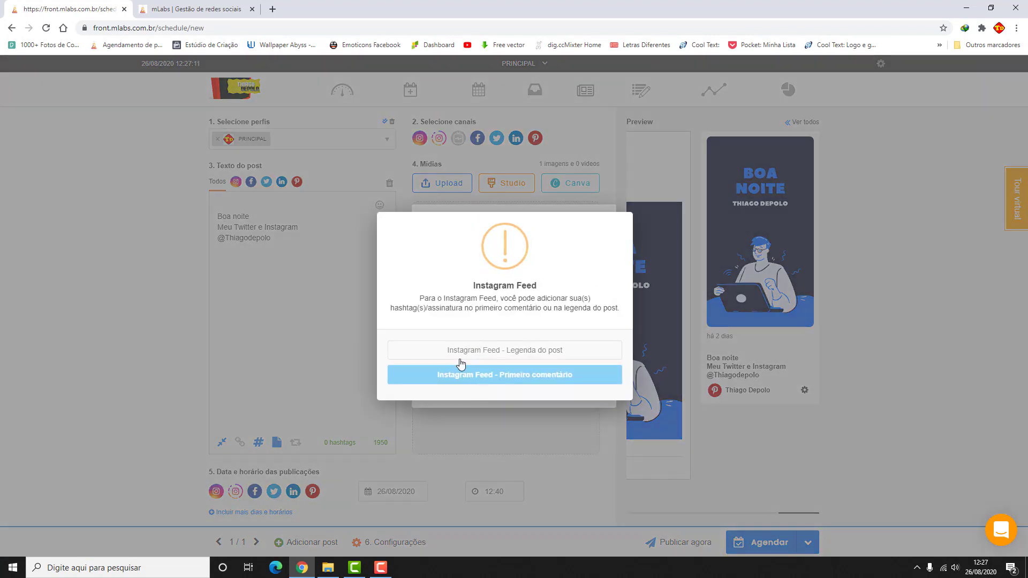
click(492, 374)
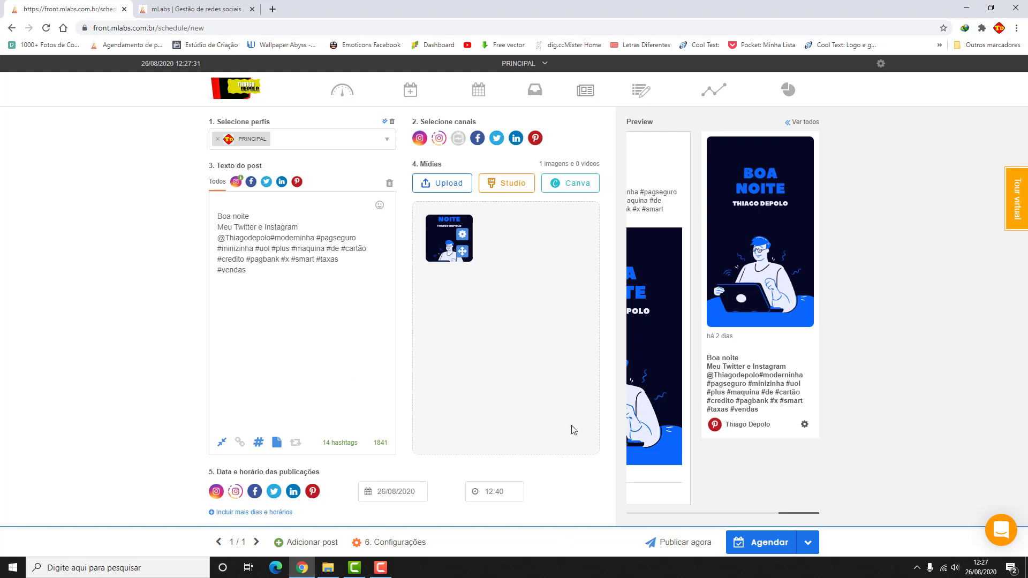
Set the publication date to 31/08/2020 and the time to 19:00
click(380, 497)
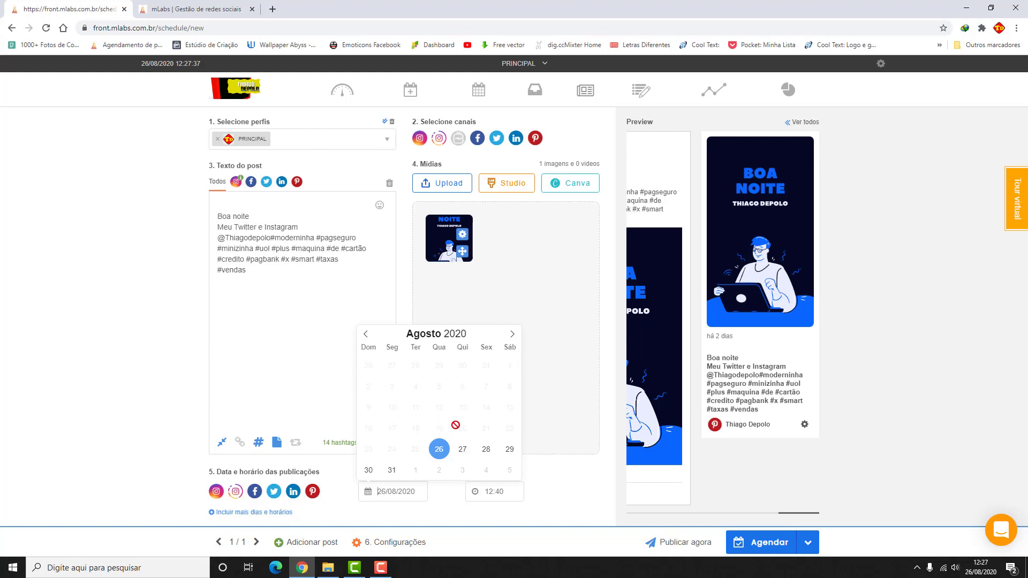
click(520, 487)
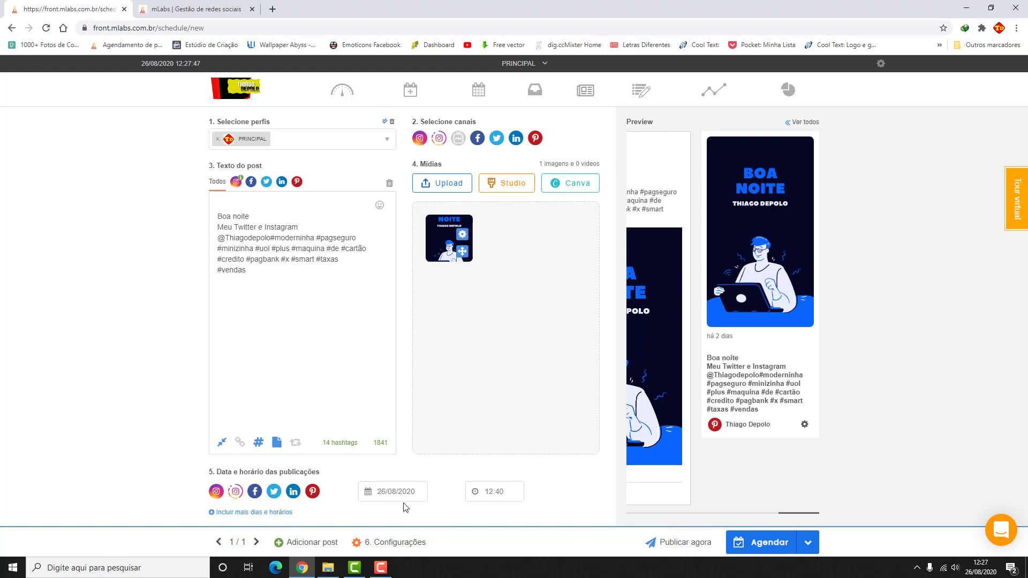
click(380, 490)
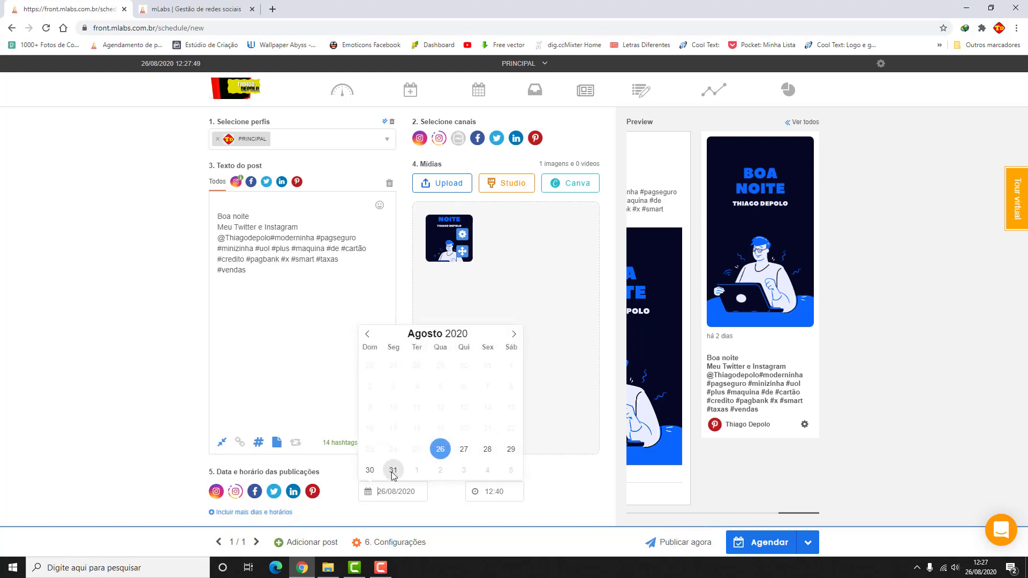
click(393, 470)
drag(502, 492, 483, 492)
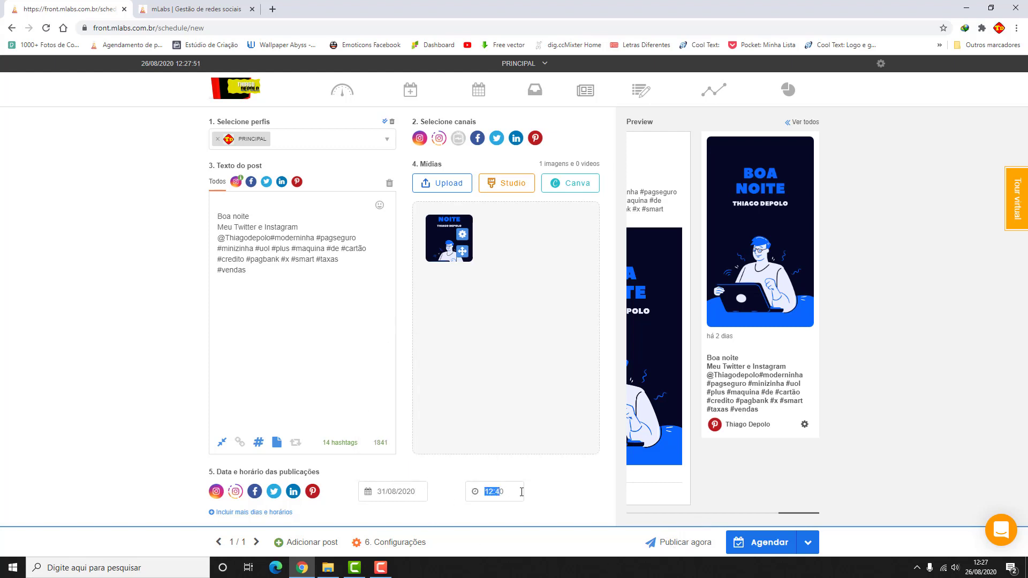
double_click(484, 491)
text(1)
Assign the Pinterest board with 137 pins to the post and save the Pinterest settings
click(769, 549)
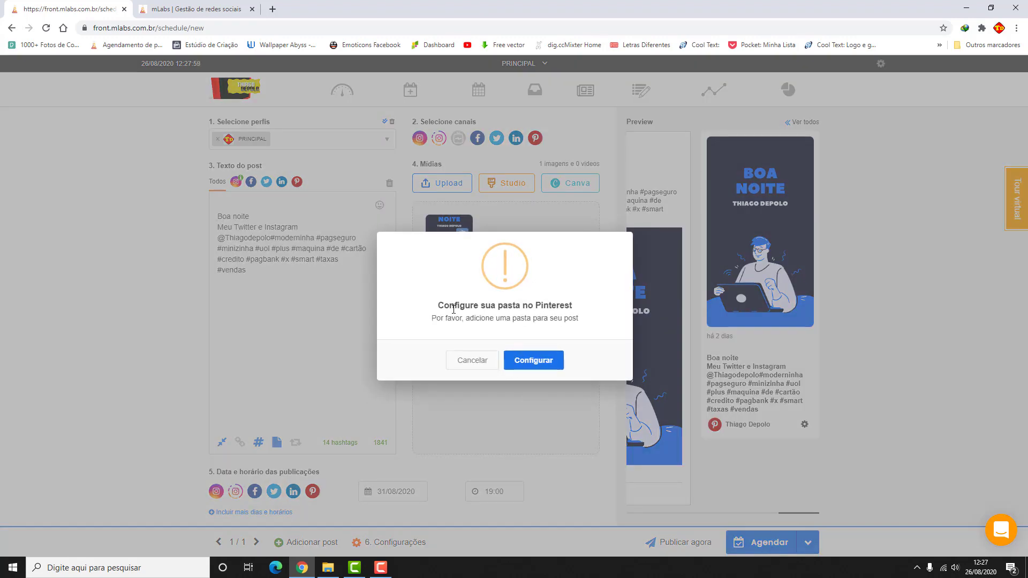
click(543, 367)
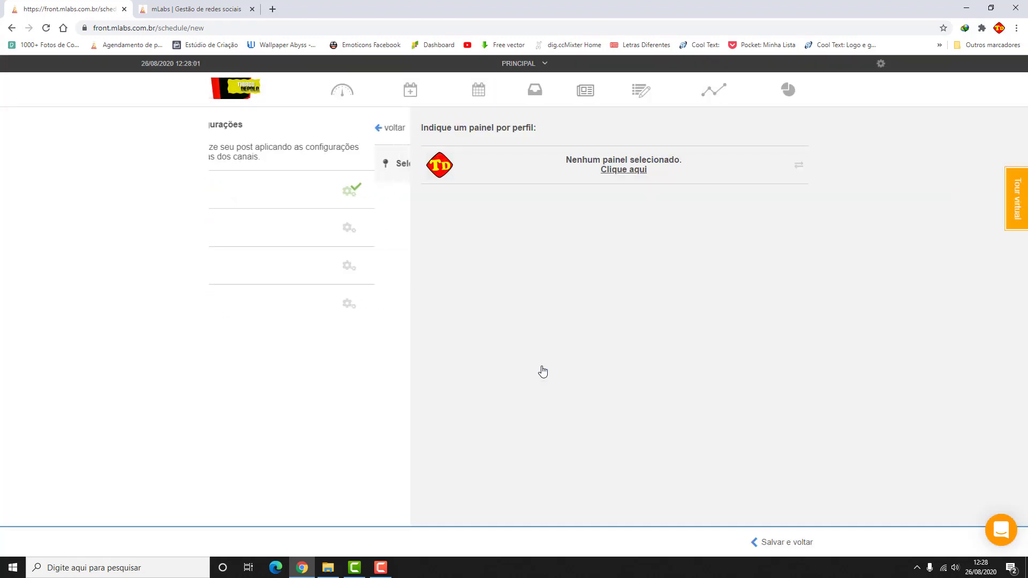
click(618, 170)
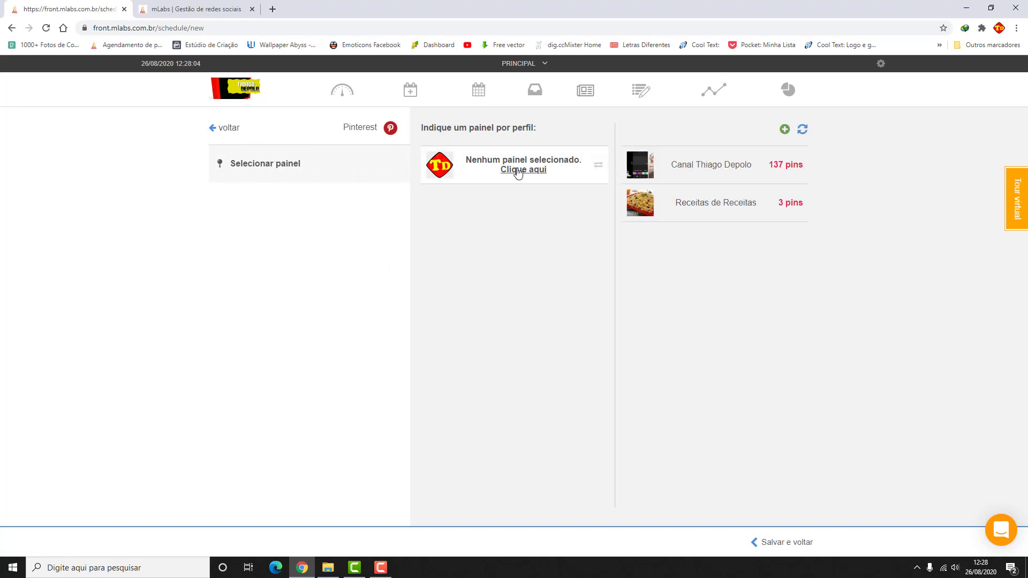
click(742, 166)
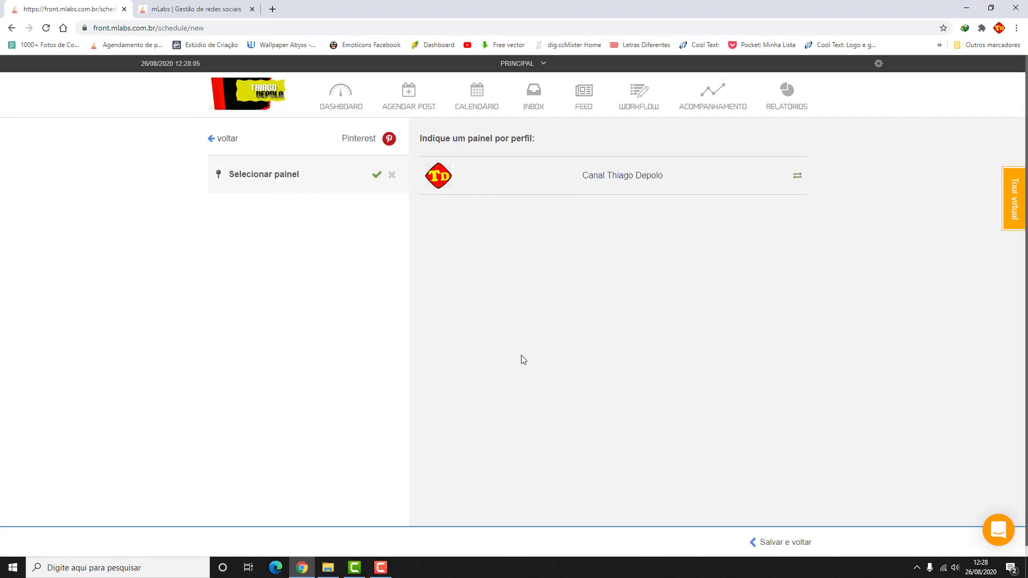
click(783, 550)
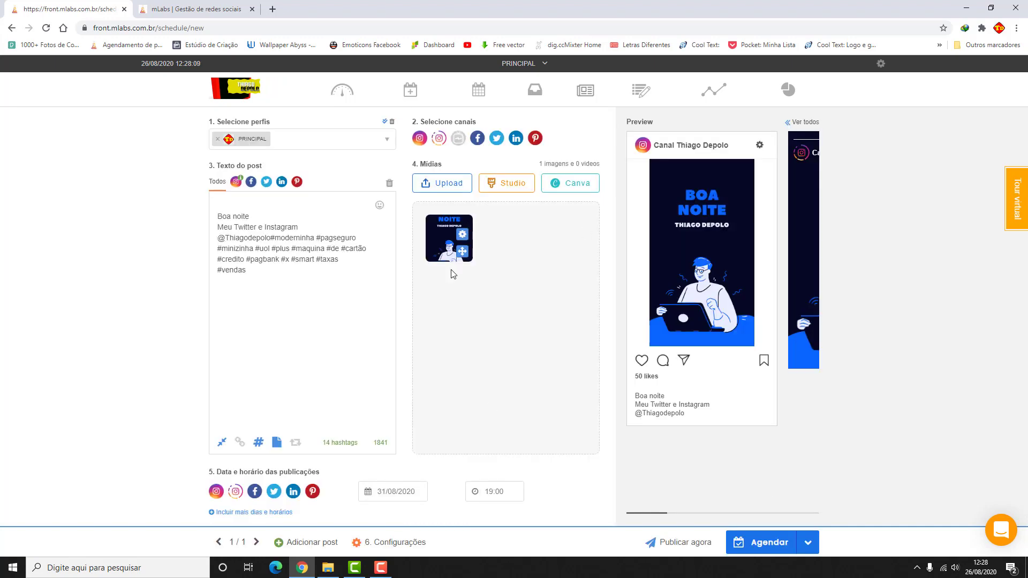
Schedule the post for all selected channels and confirm the scheduling
click(778, 551)
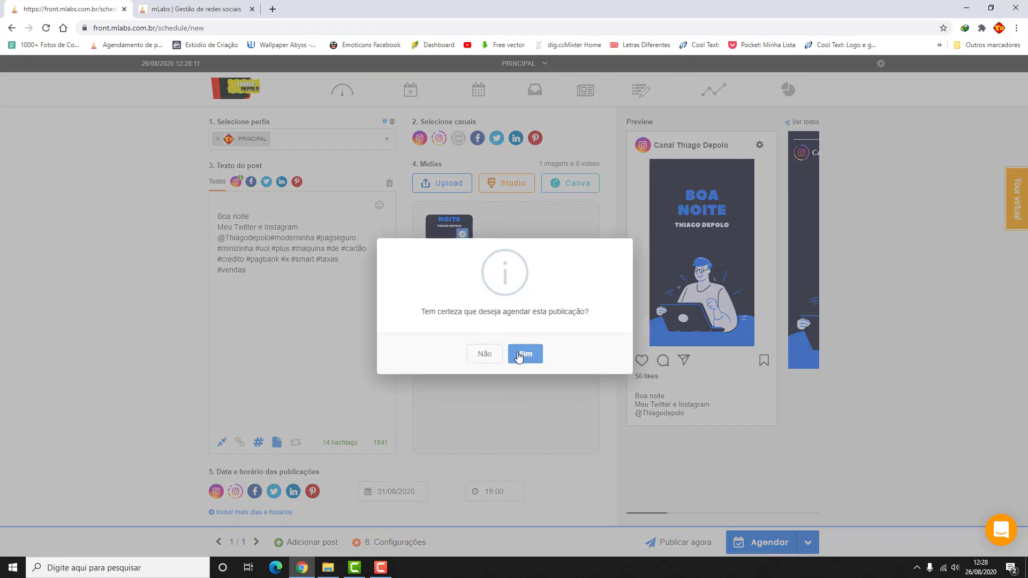
click(521, 356)
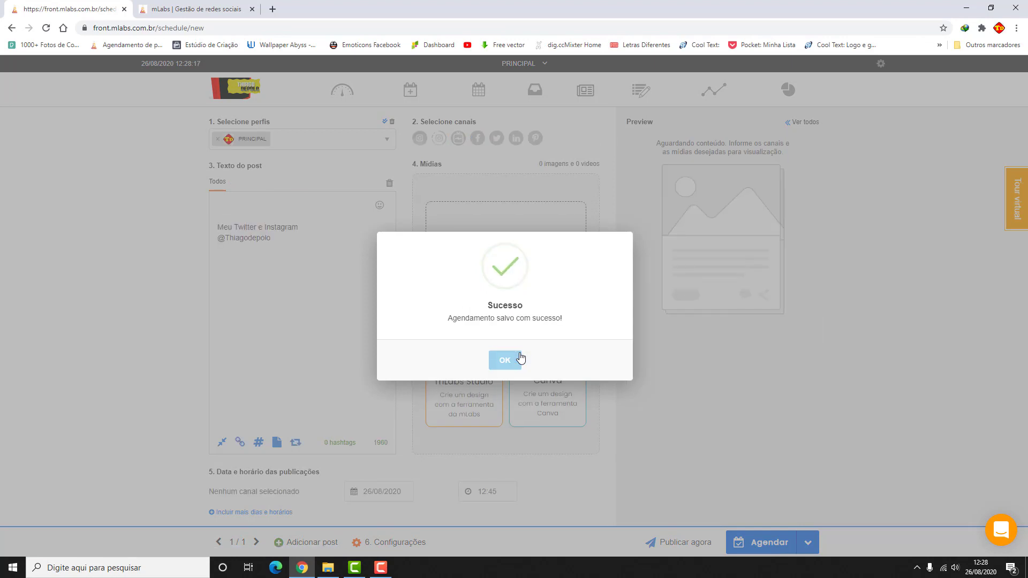
click(519, 359)
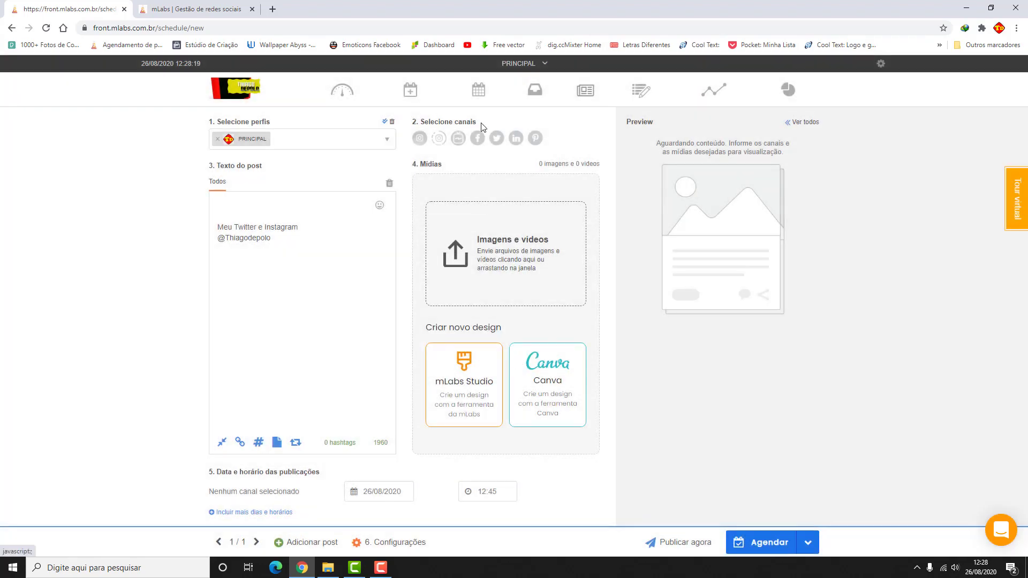
Check the scheduled posts in the August 2020 calendar, including the entries on the 31st
click(479, 88)
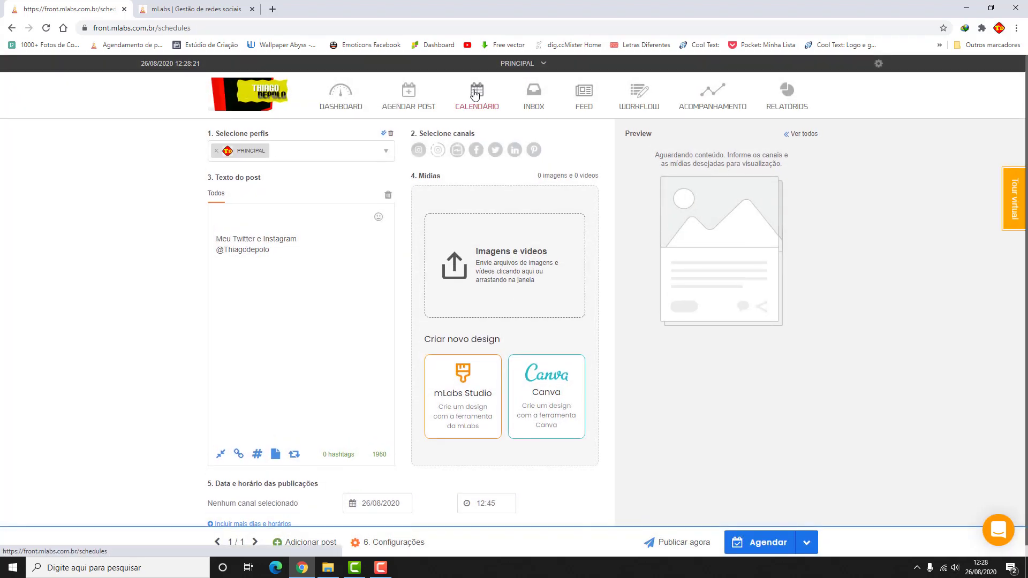
scroll(424, 305, down, 3)
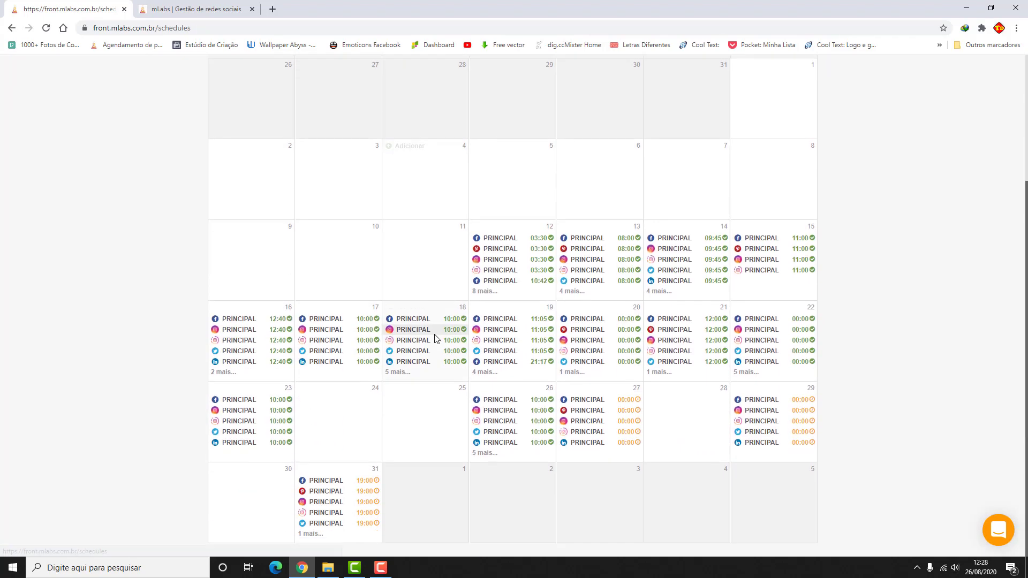
scroll(644, 348, up, 3)
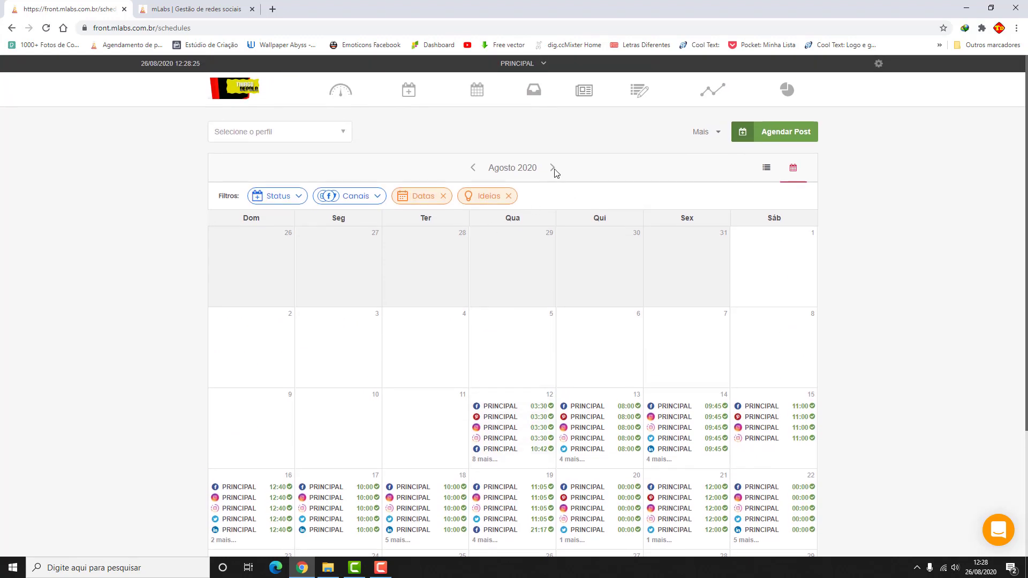
click(552, 167)
click(473, 168)
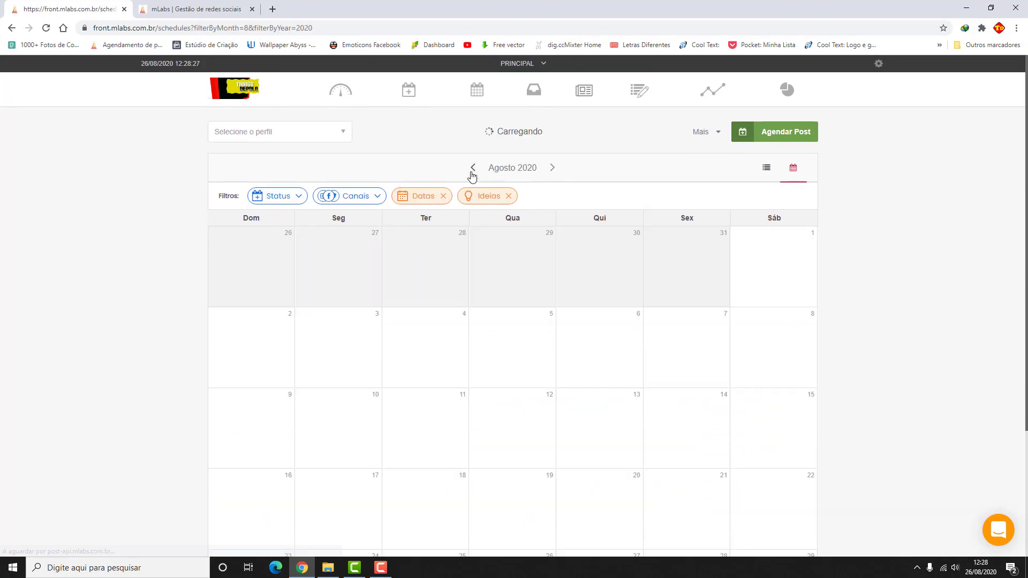
scroll(578, 300, down, 1)
scroll(577, 305, down, 3)
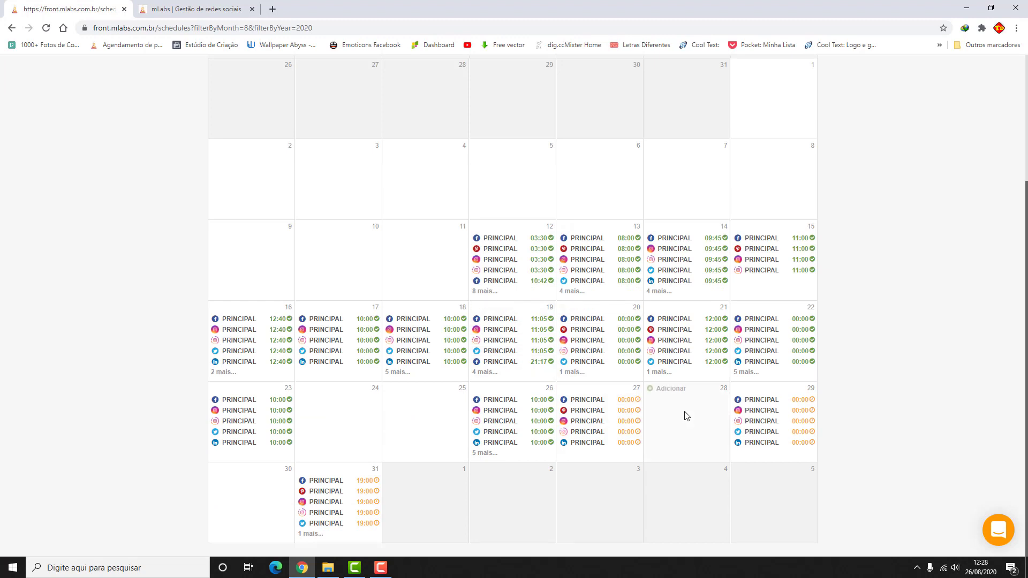
Open a new post form for 28 August 2020 from the calendar and return to the calendar
click(680, 390)
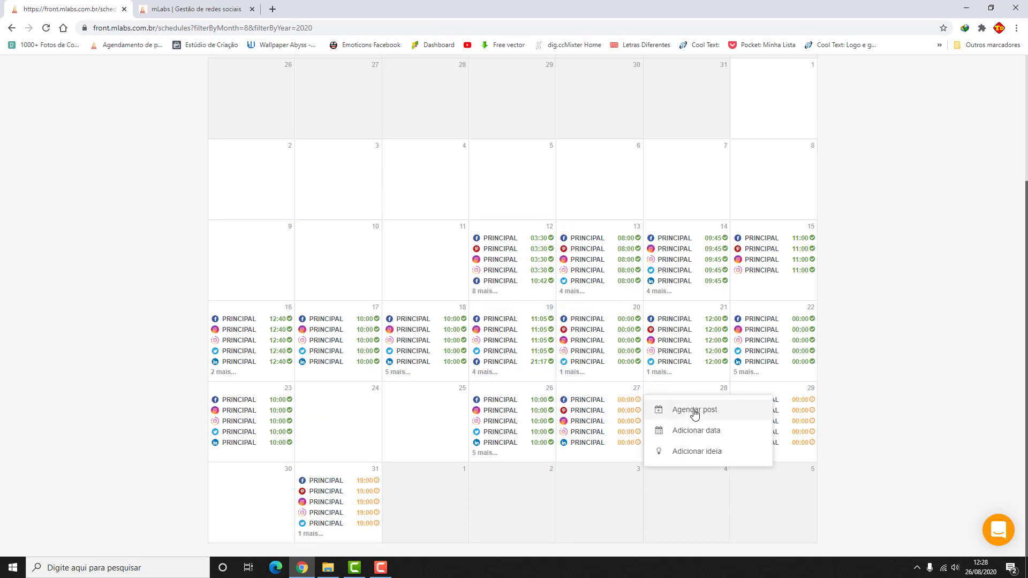
click(695, 411)
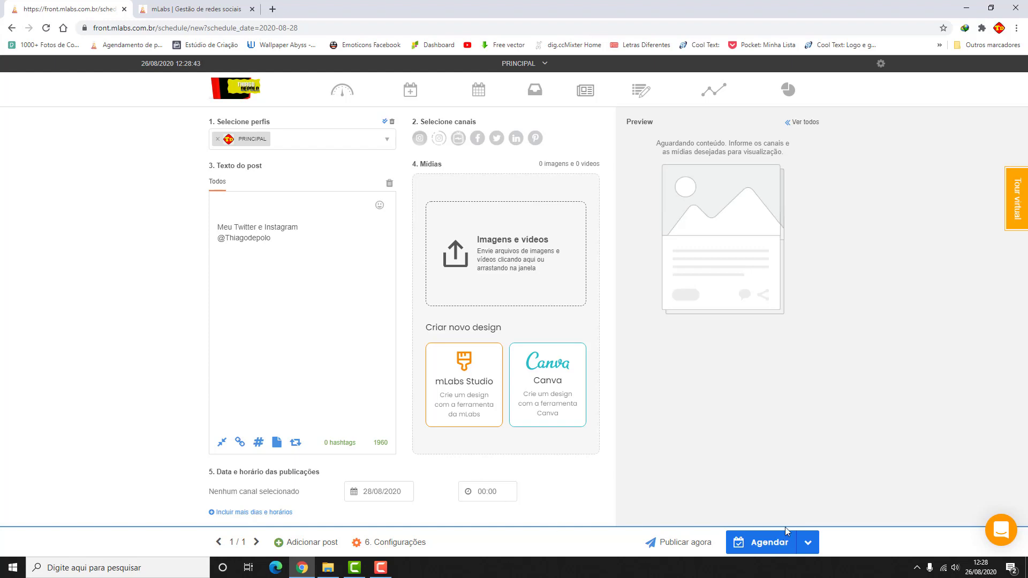
click(477, 92)
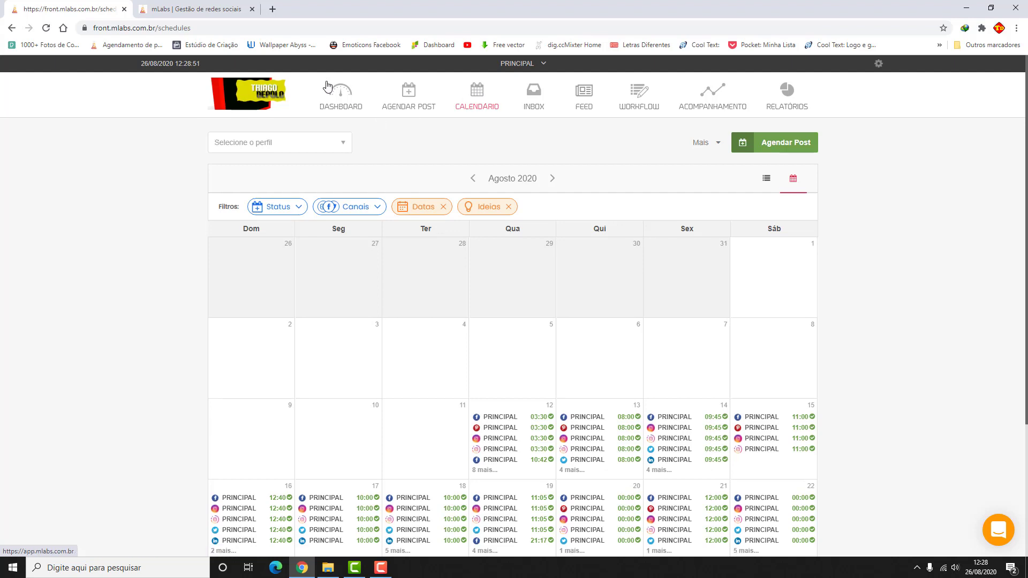
Look over the dashboard's connected networks, the Acompanhamento section and the Workflow page
click(332, 104)
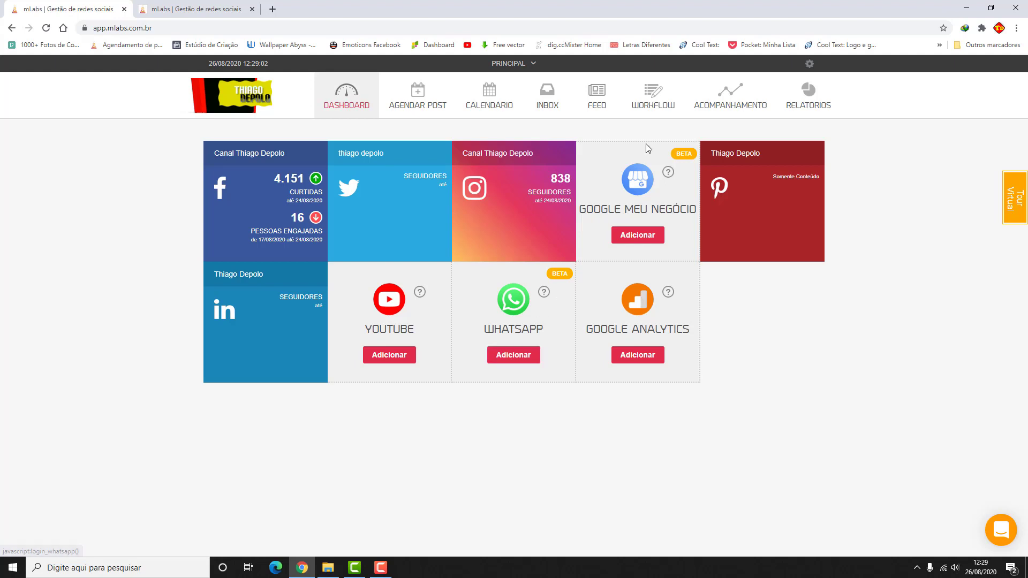
click(721, 102)
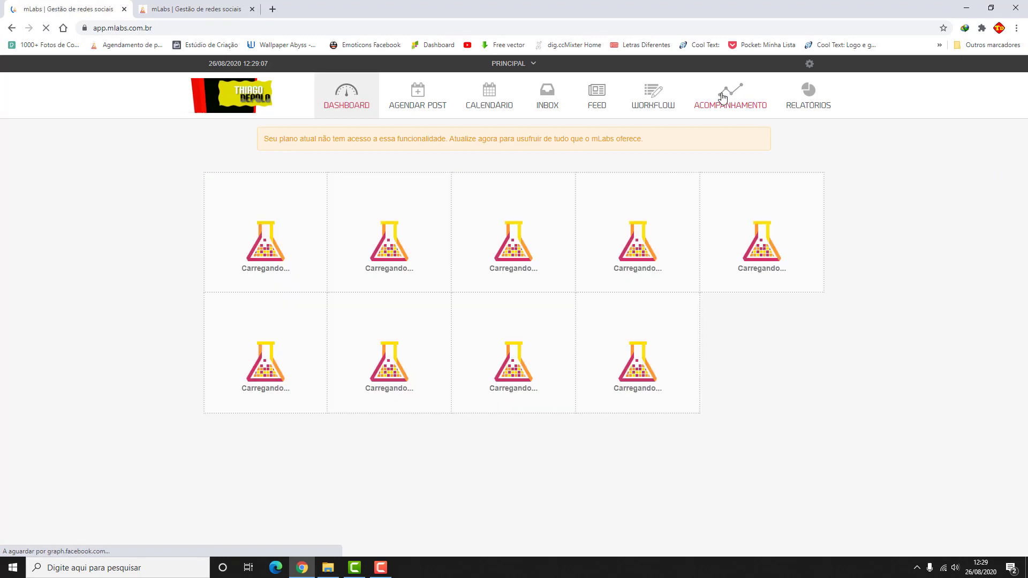
click(645, 98)
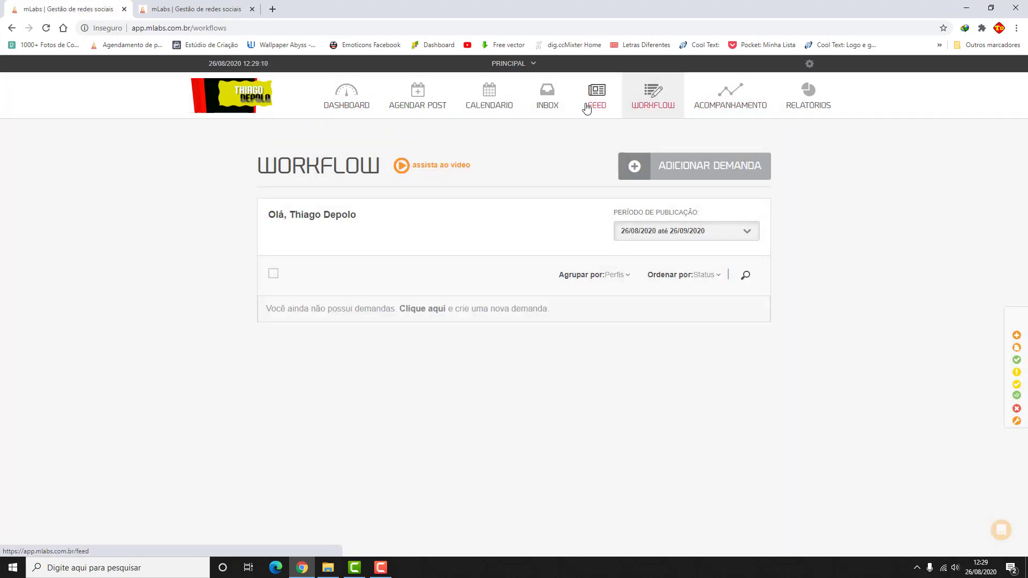
Browse the published Facebook and Instagram posts in the feed panel
click(589, 96)
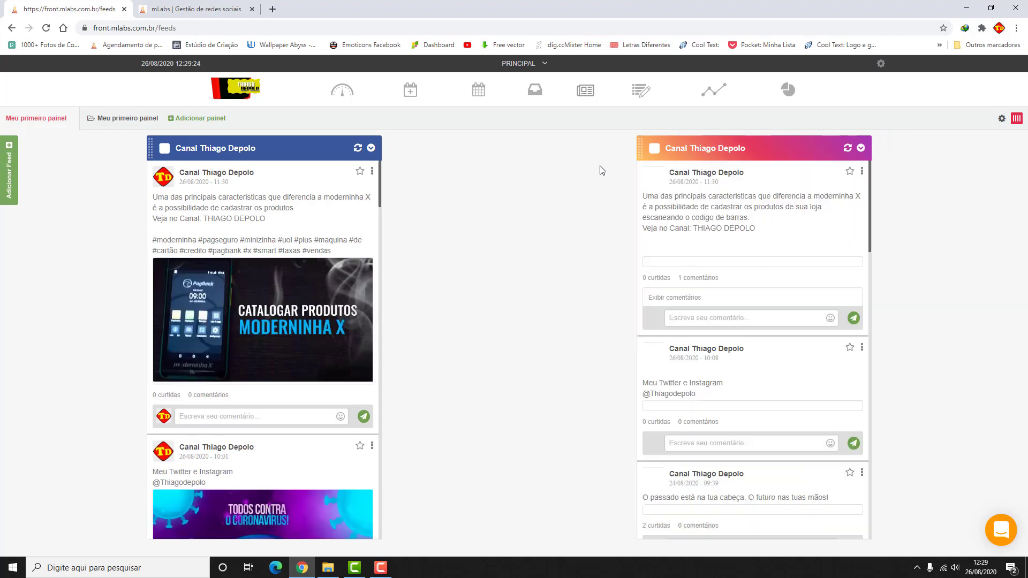
scroll(258, 276, down, 1)
scroll(258, 277, down, 2)
scroll(258, 277, up, 3)
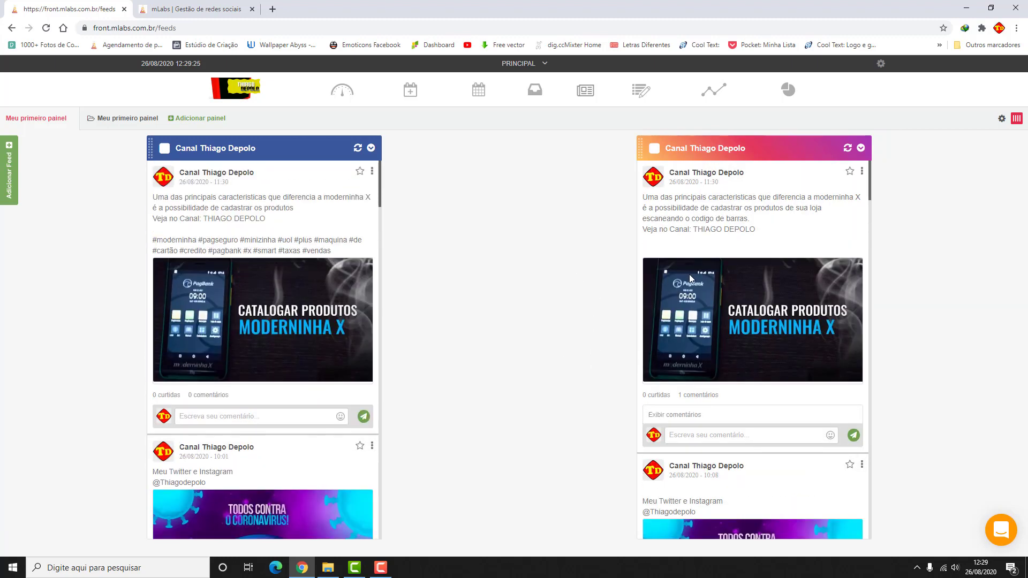
scroll(687, 276, down, 3)
scroll(686, 275, up, 3)
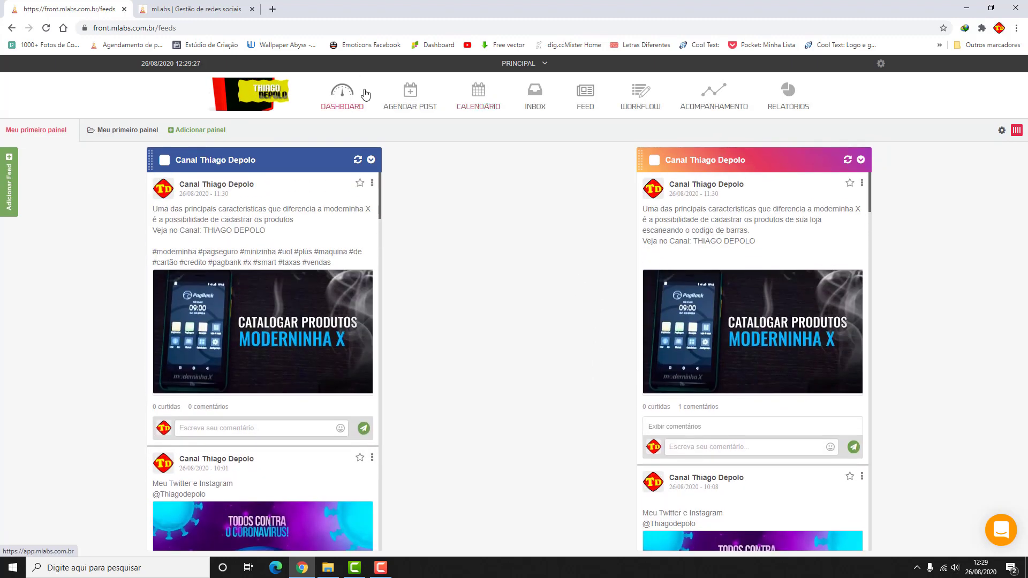